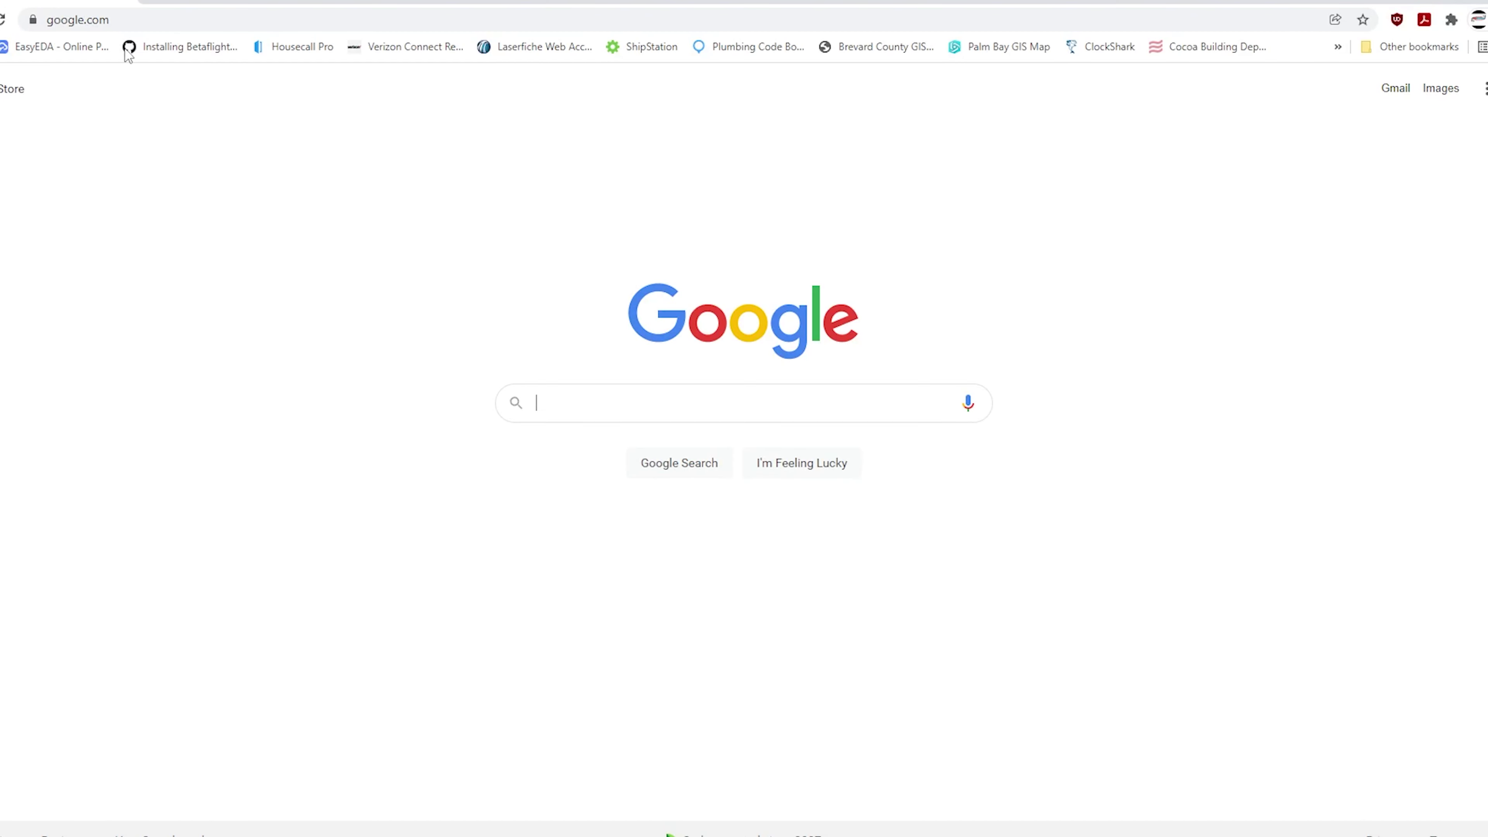
- Go to github.com/betaflight/betaflight-configurator/releases in place of the Google homepage
{"action": "left_click", "coordinate": [136, 11]}
{"action": "type", "text": "https://github.com/betaflight/betaflight-configurator/releases"}
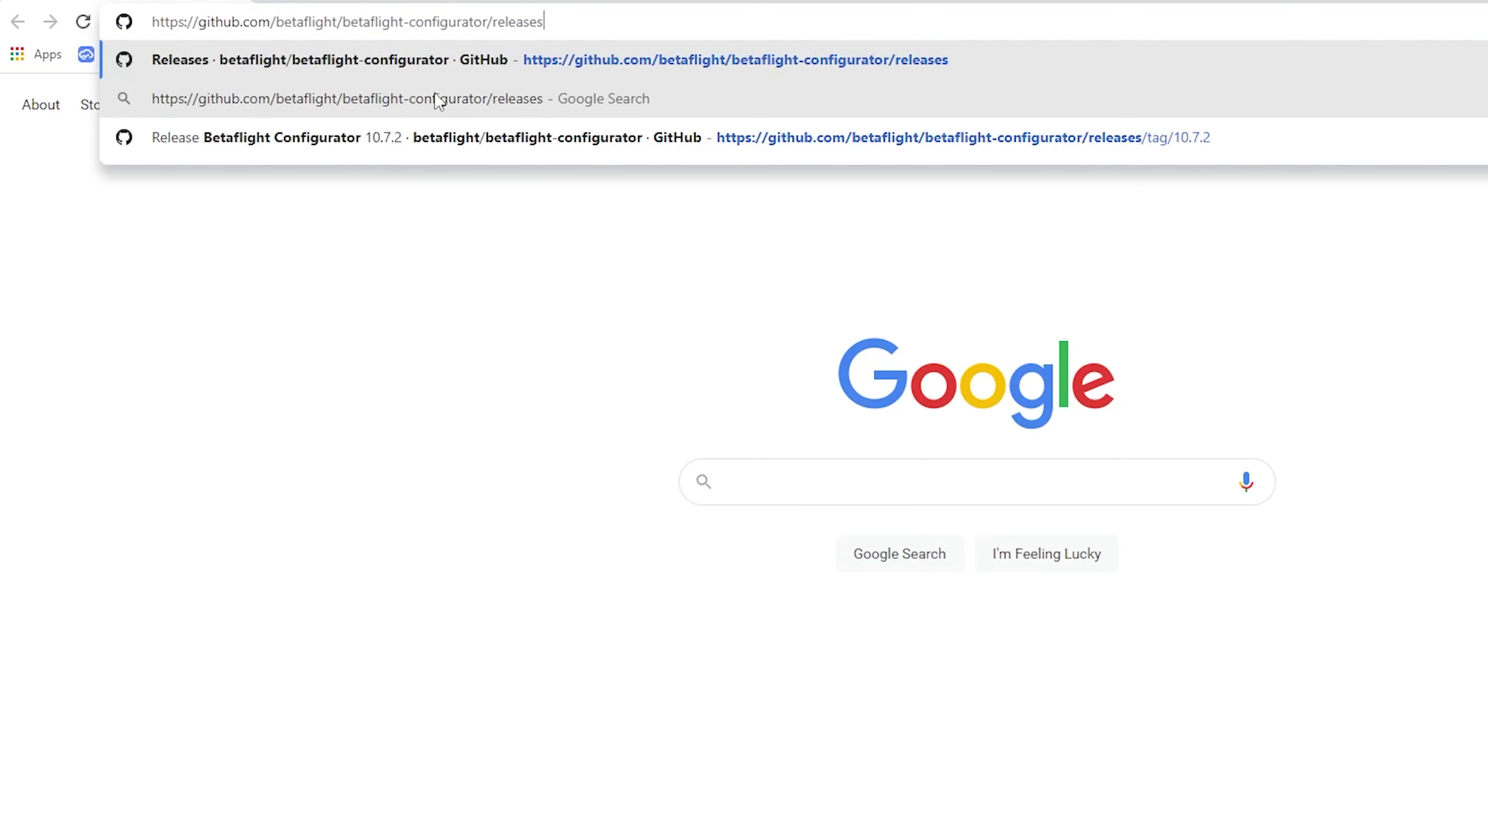
{"action": "key", "text": "Return"}
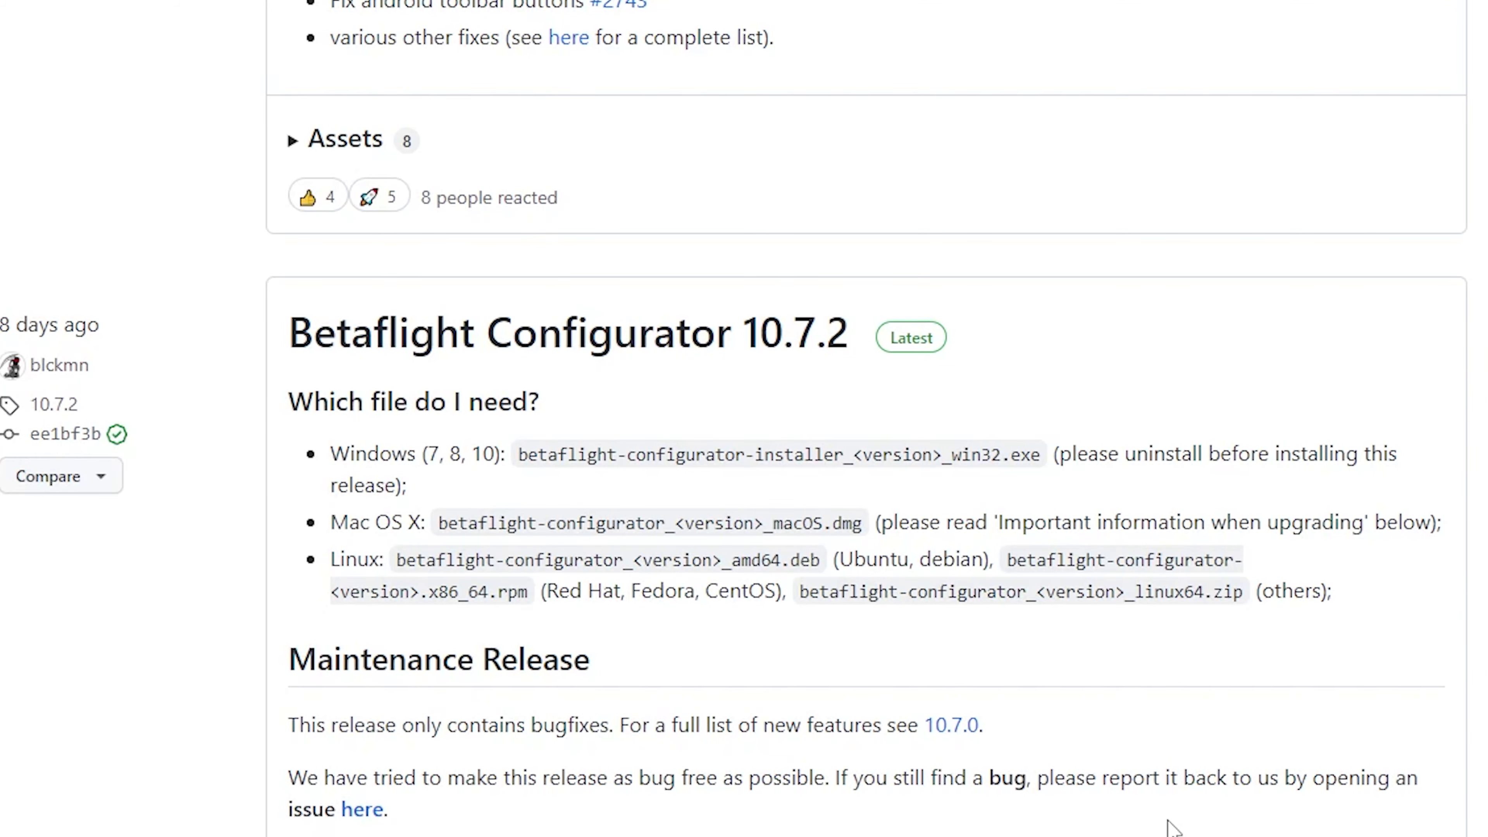
- Scroll up to the 10.8.0 Release Candidate 2 entry's fixes list and its 8 assets
{"action": "scroll", "coordinate": [1174, 828], "scroll_direction": "up", "scroll_amount": 10}
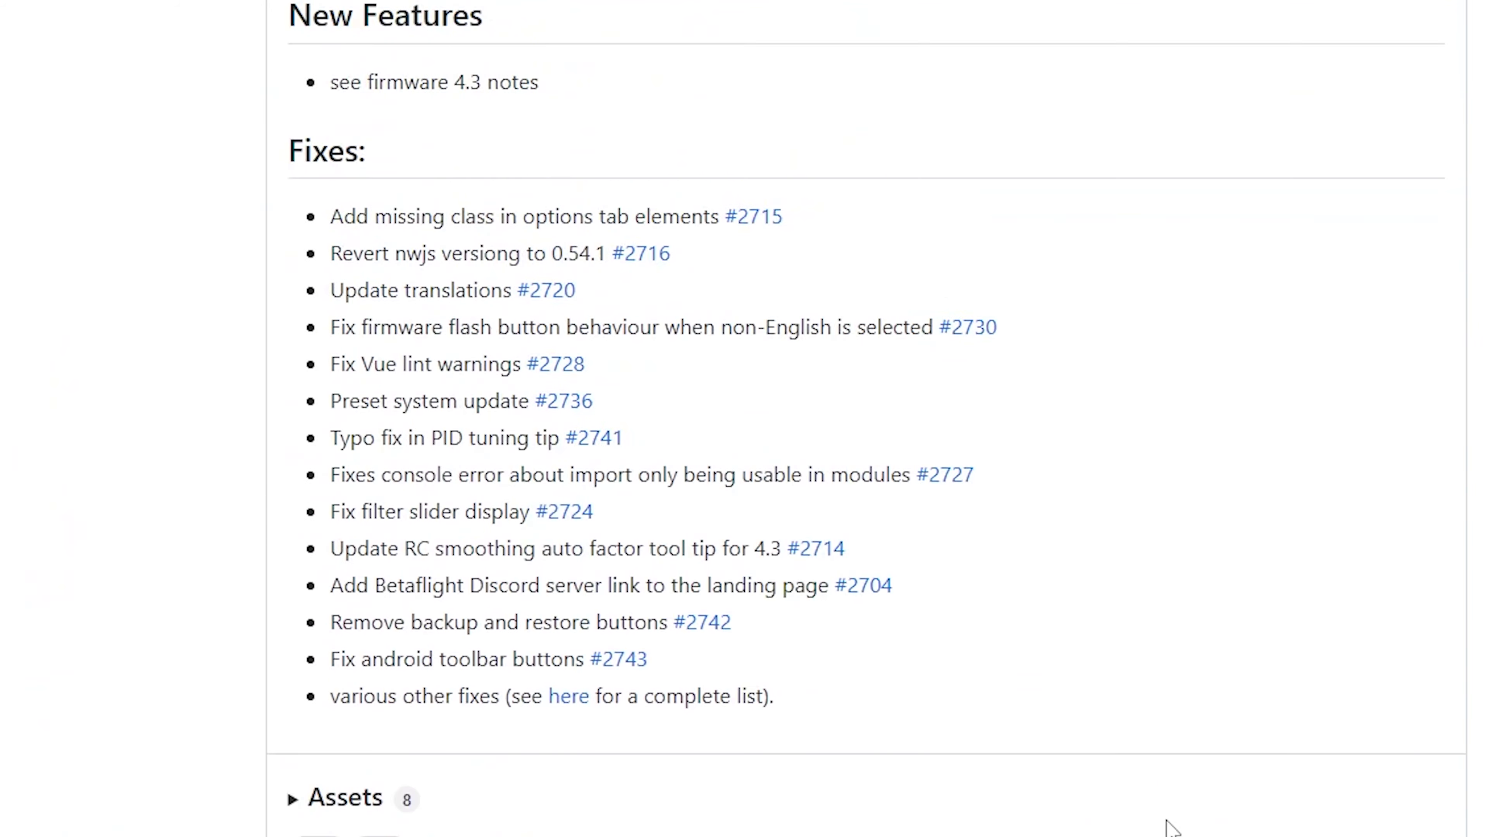
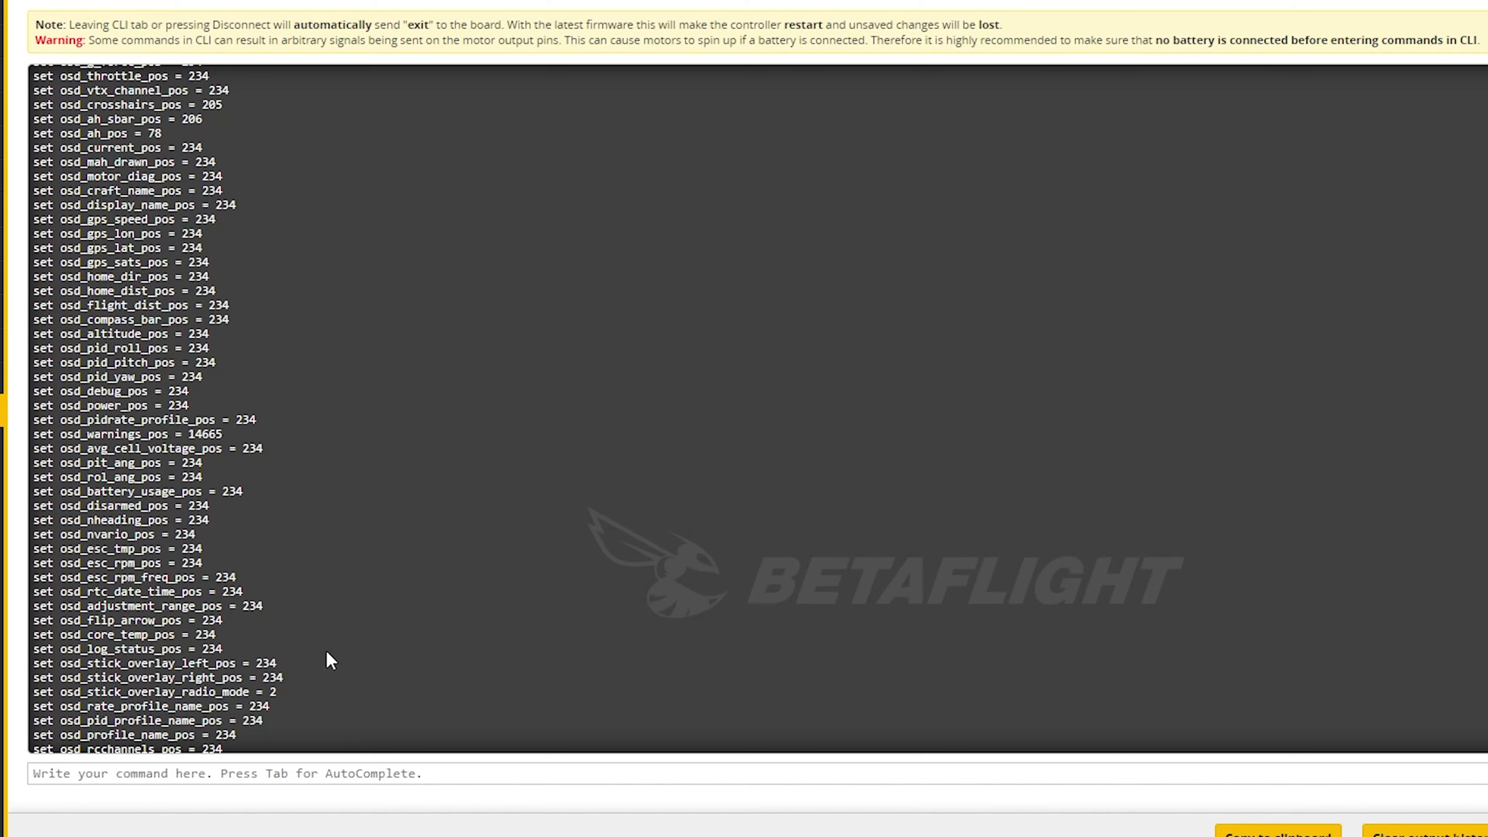
- Open the change log text file, then enable Expert Mode from the Setup page's top bar
{"action": "key", "text": "super"}
{"action": "scroll", "coordinate": [234, 541], "scroll_direction": "down", "scroll_amount": 5}
{"action": "left_click", "coordinate": [320, 786]}
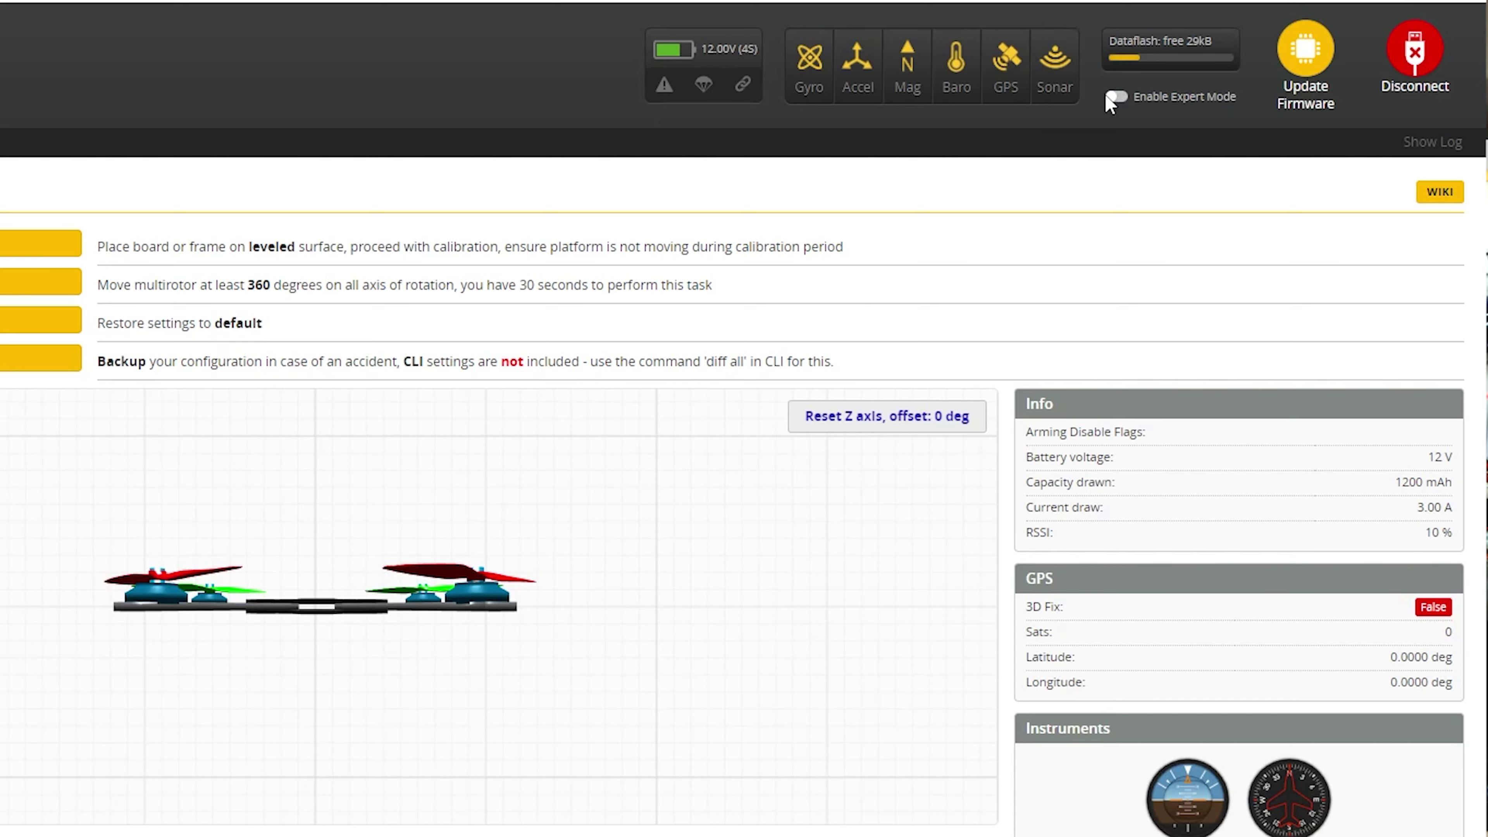
{"action": "left_click", "coordinate": [1108, 95]}
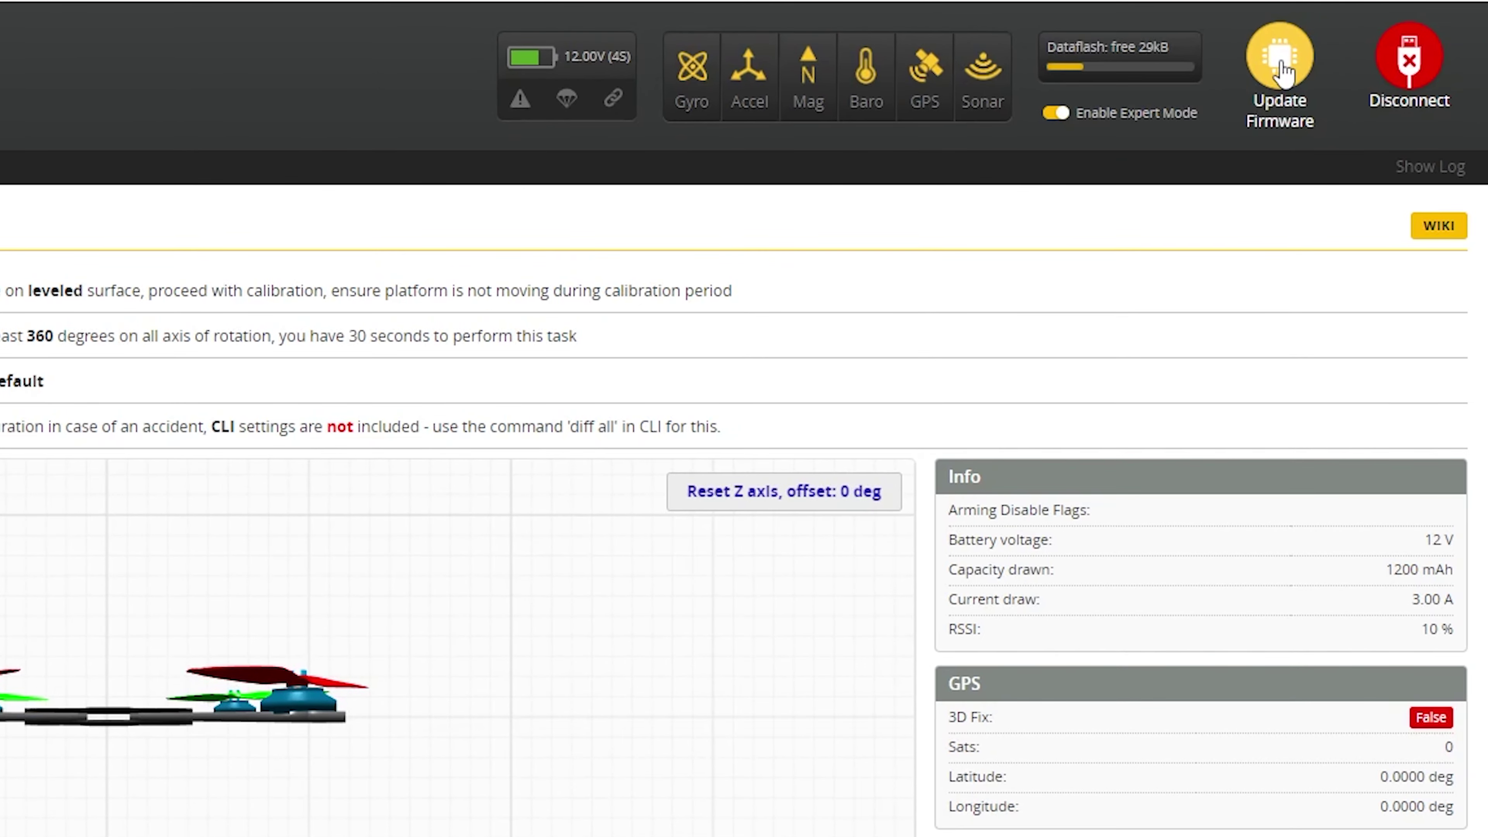
- Open the firmware flasher, auto-detect the KAKUTEH7 board, and show the build type choices
{"action": "left_click", "coordinate": [1281, 75]}
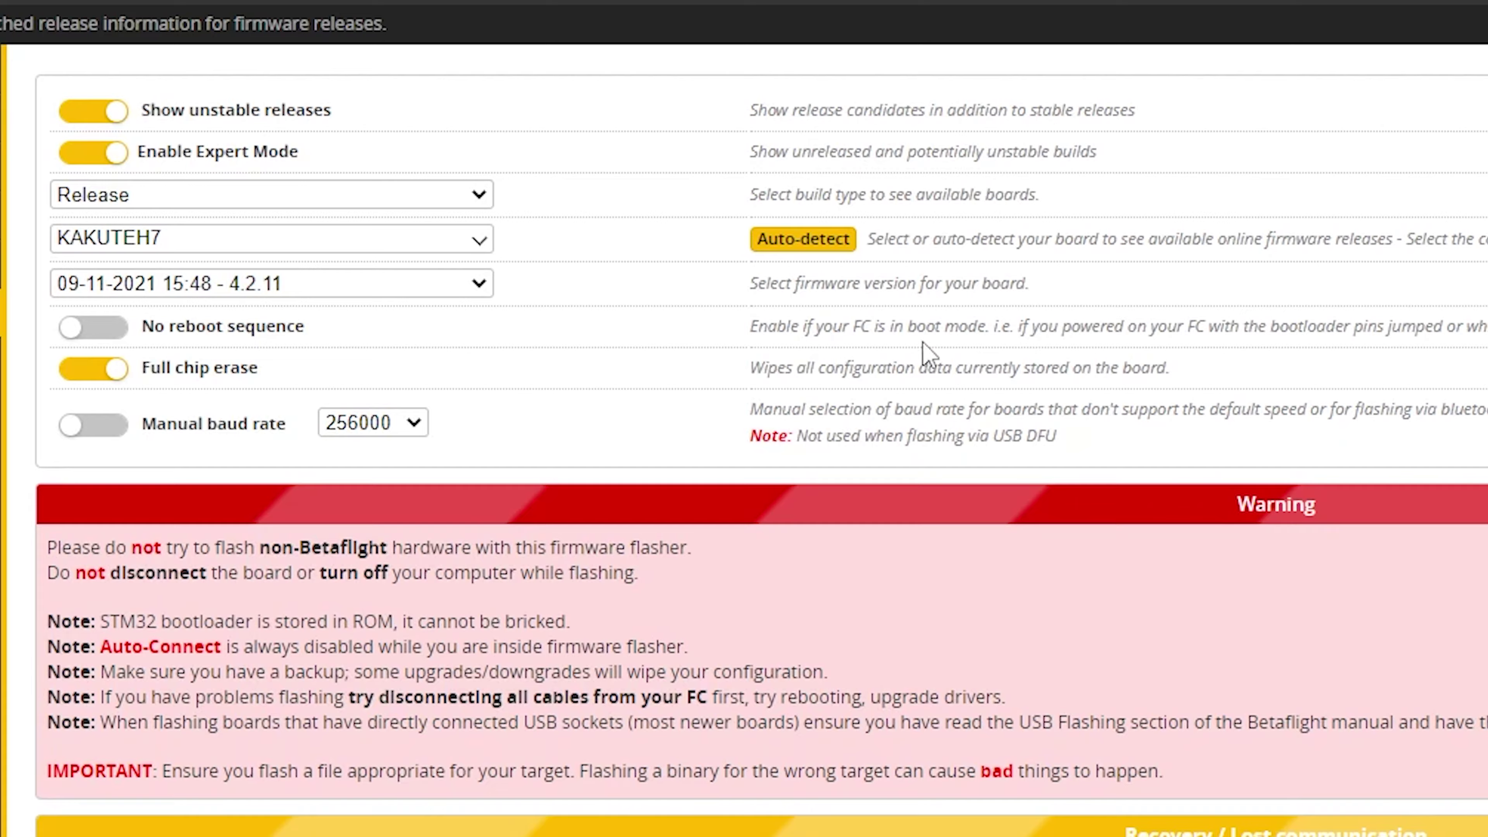
{"action": "left_click", "coordinate": [811, 241]}
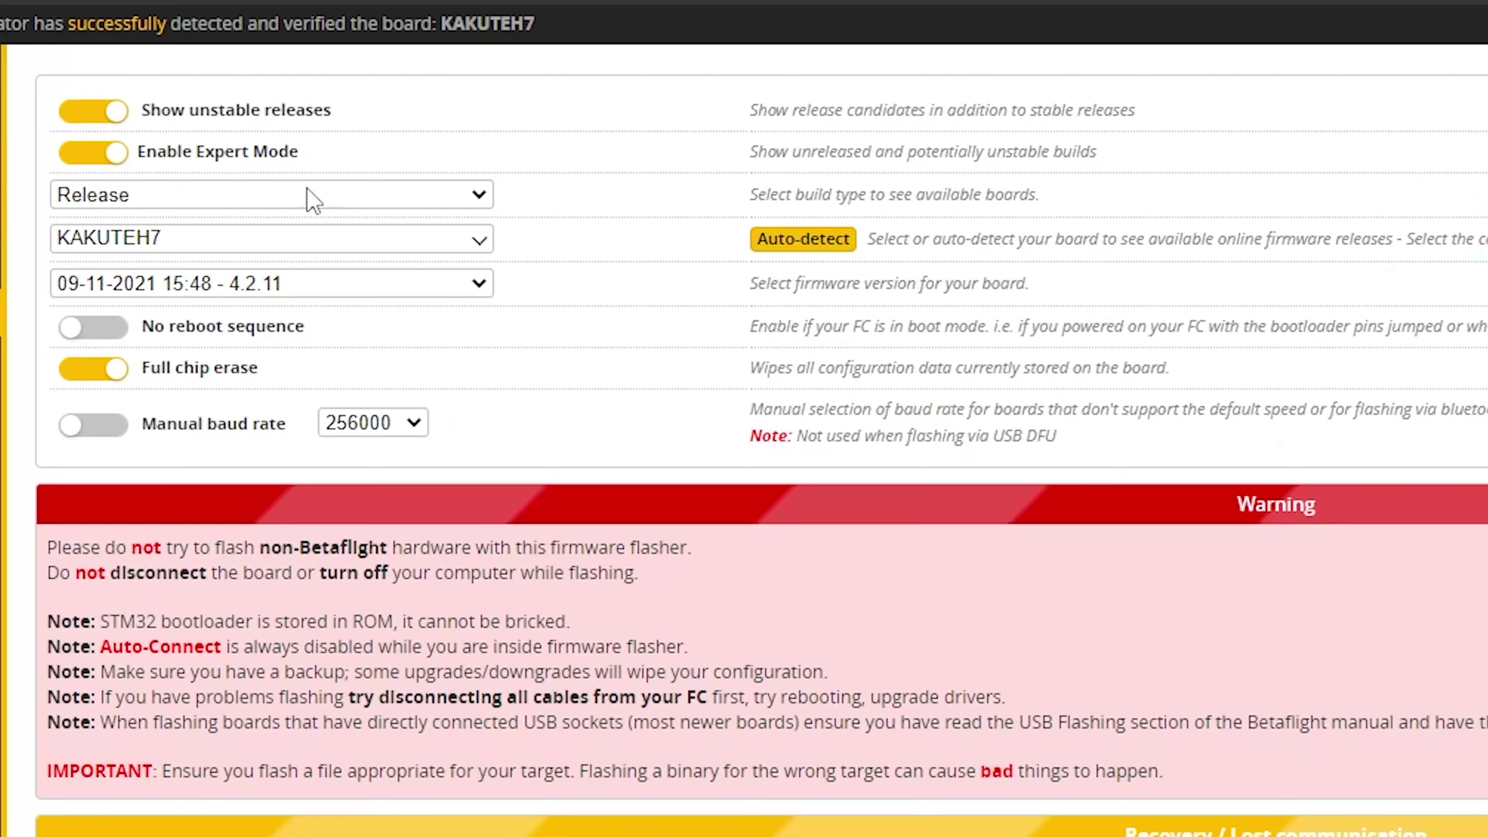
{"action": "left_click", "coordinate": [263, 197]}
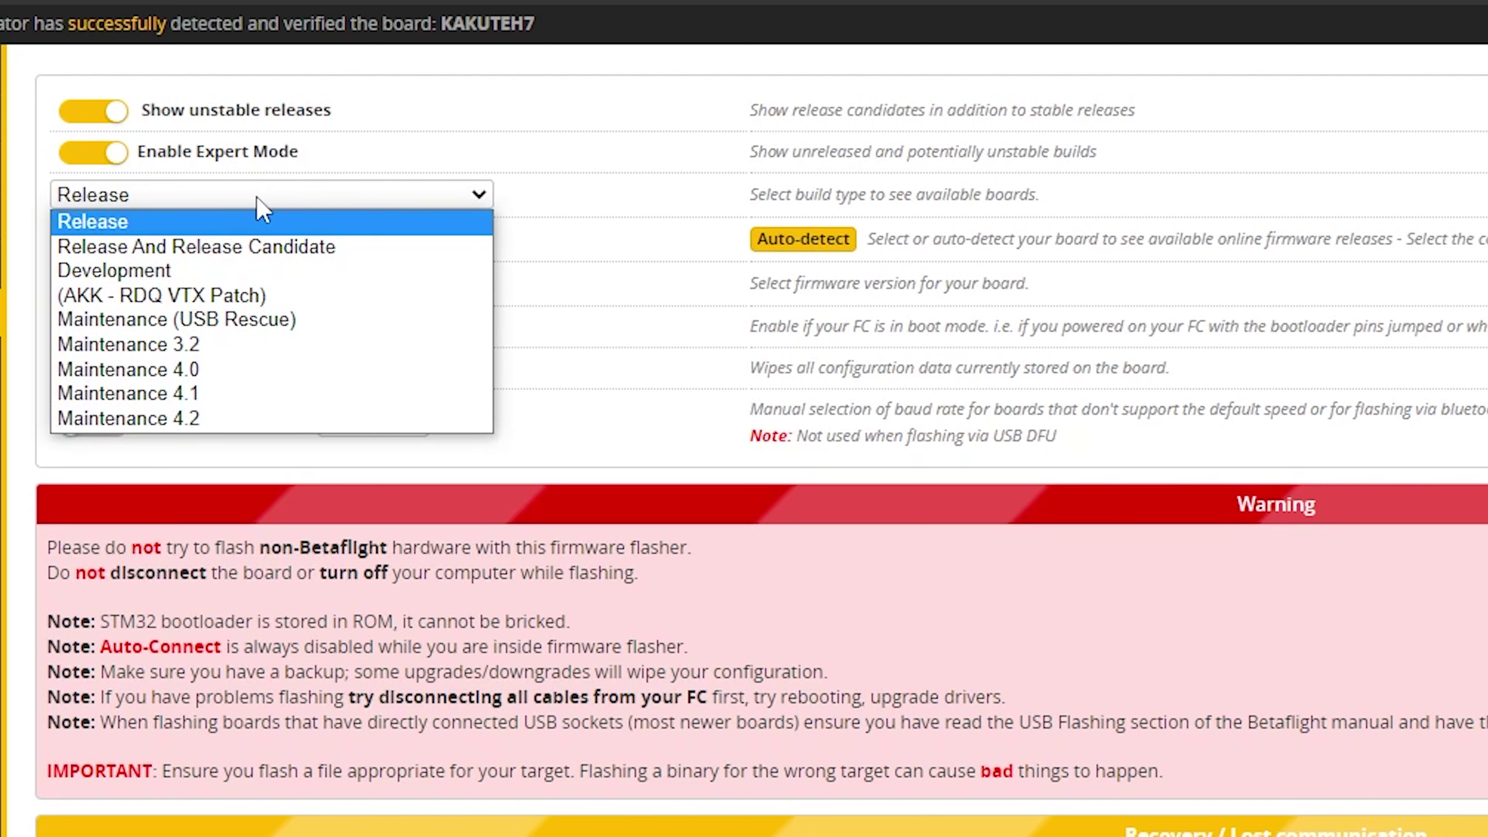
- Set build type to Release And Release Candidate and keep firmware 4.3.0-RC2 for KAKUTEH7
{"action": "left_click", "coordinate": [280, 245]}
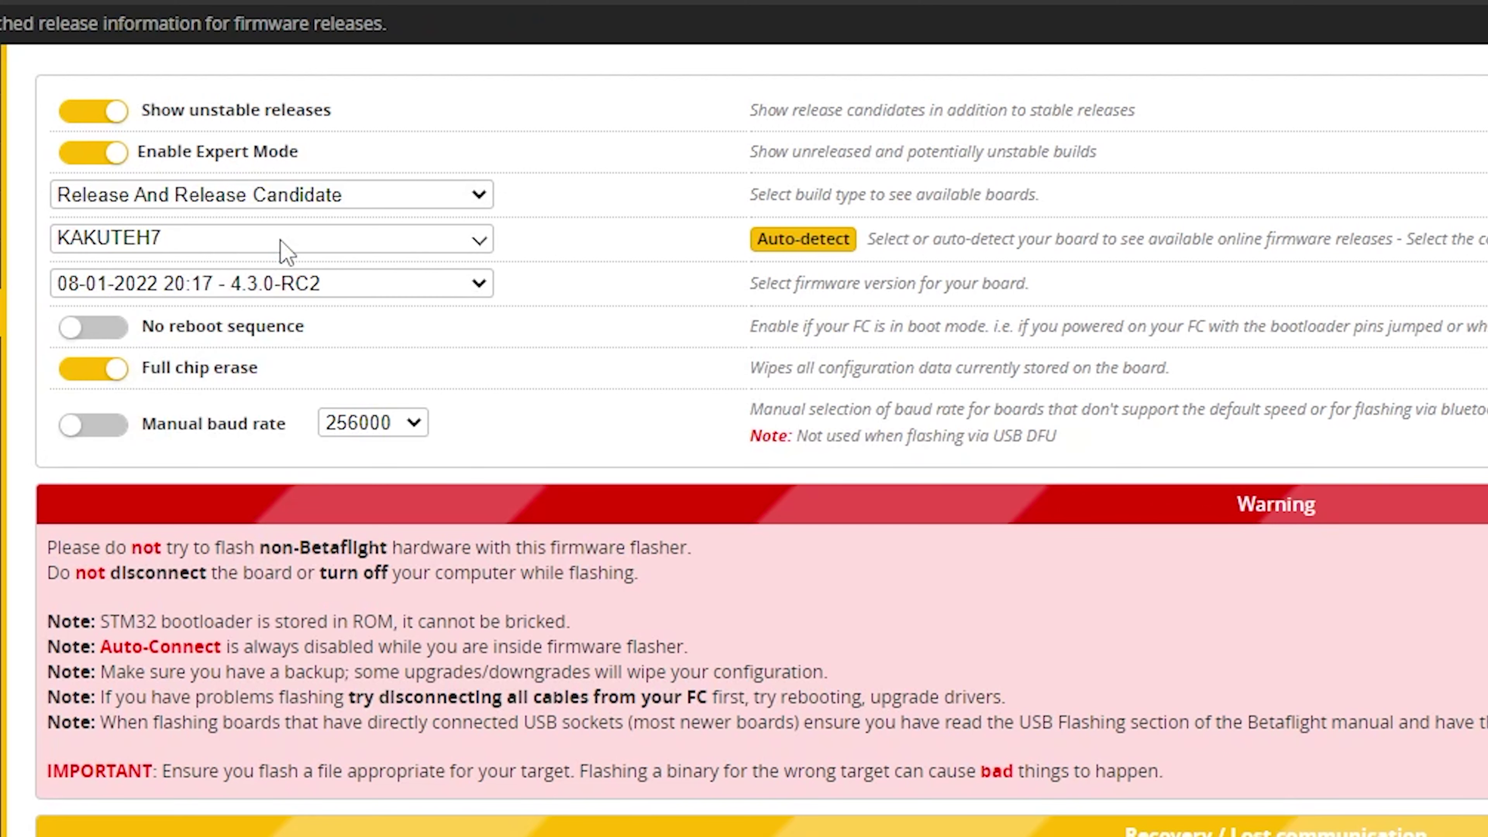
{"action": "left_click", "coordinate": [308, 198]}
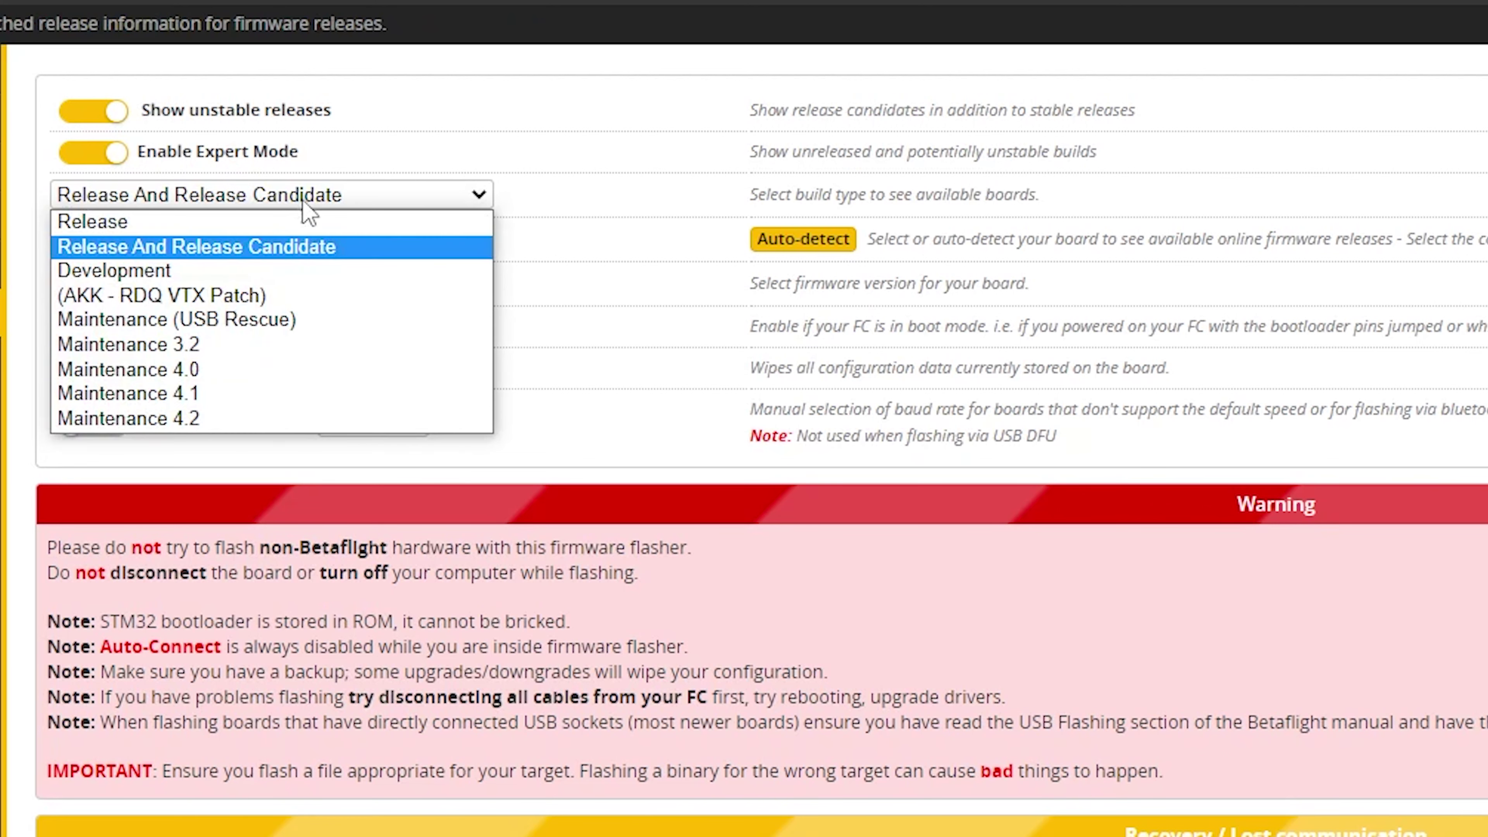
{"action": "left_click", "coordinate": [211, 266]}
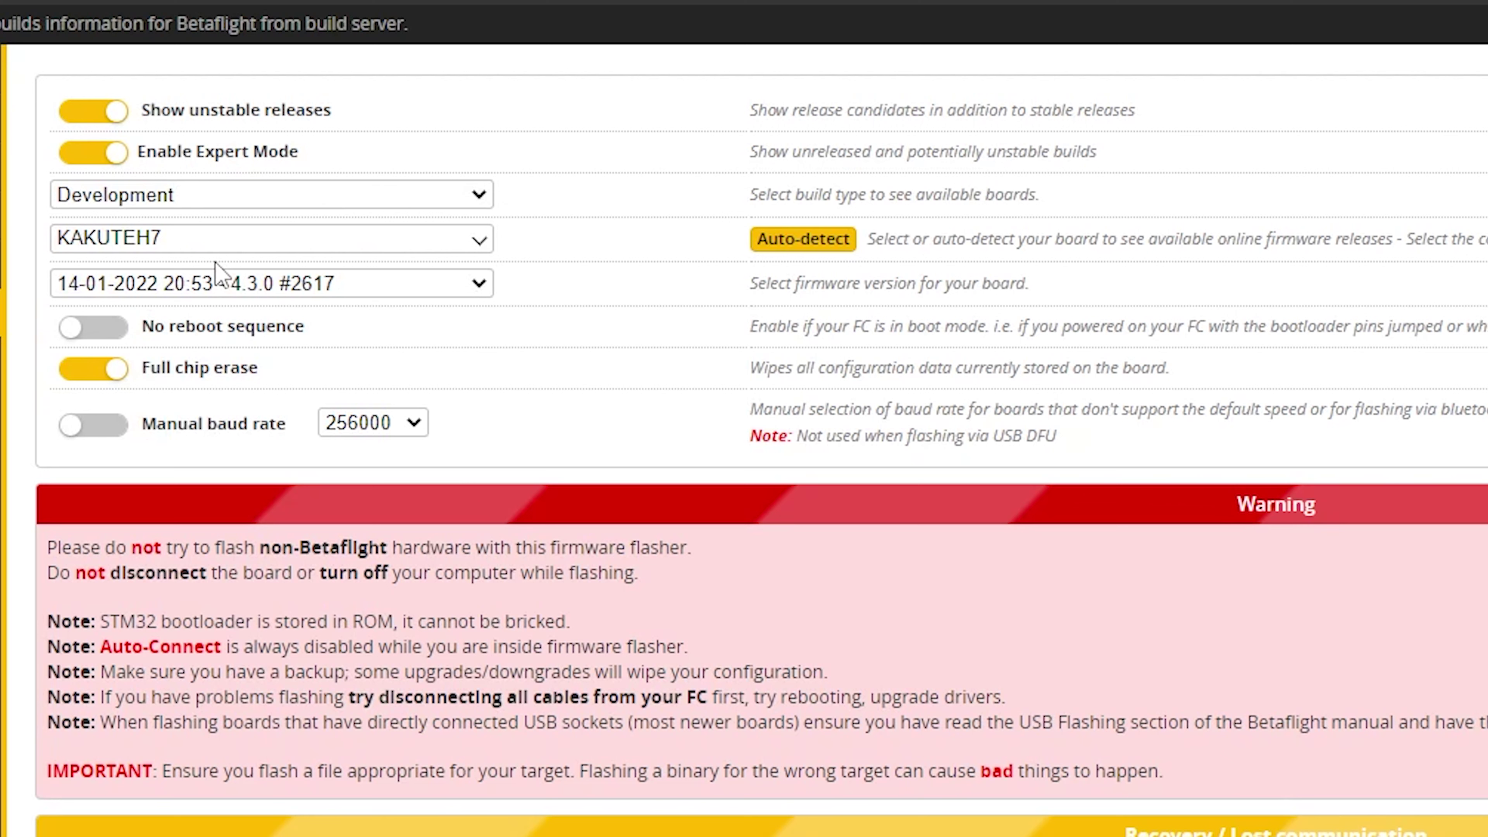
{"action": "left_click", "coordinate": [246, 202]}
{"action": "left_click", "coordinate": [234, 249]}
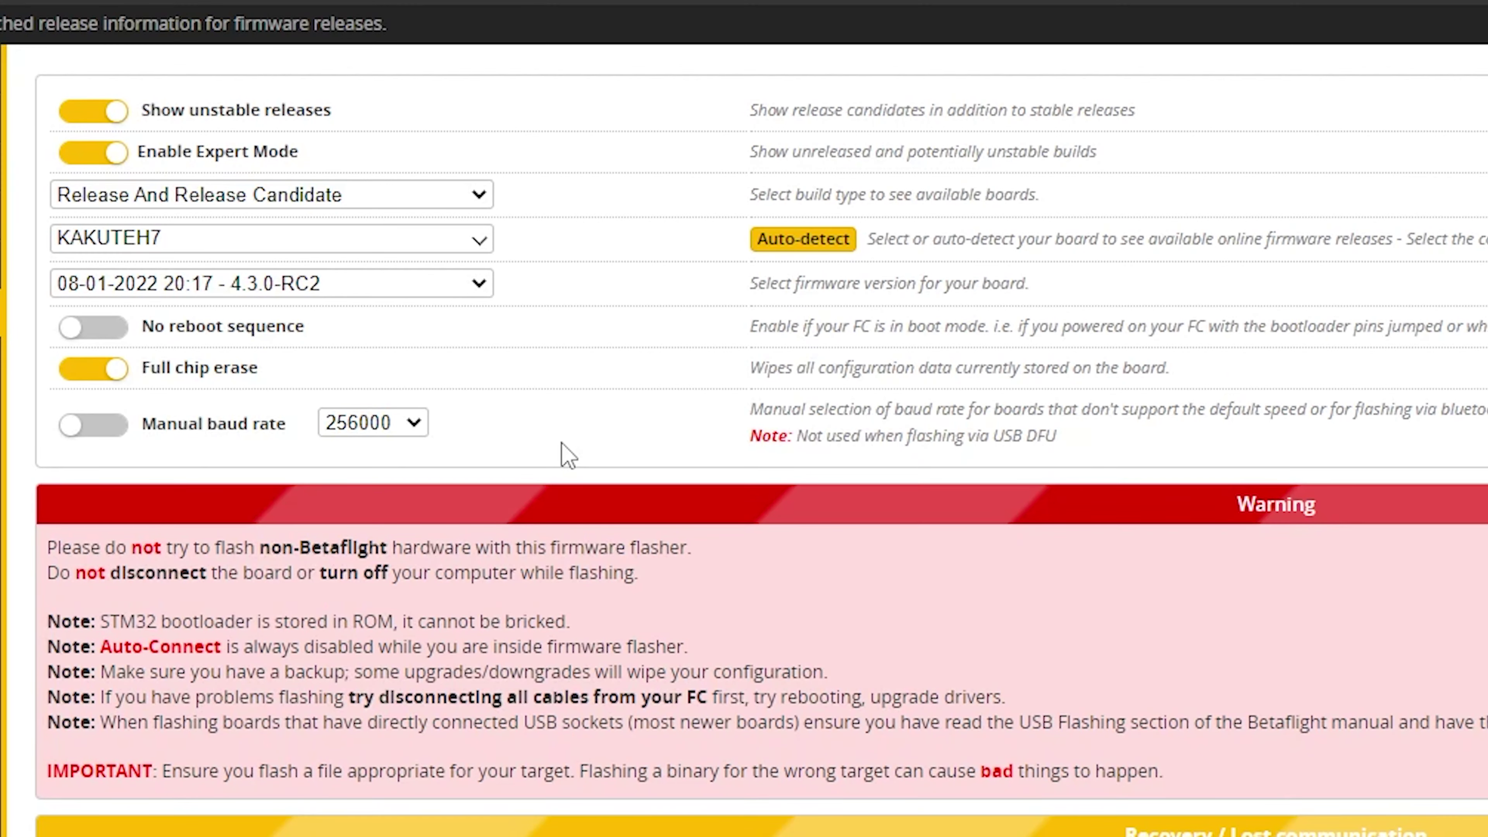
{"action": "left_click", "coordinate": [372, 286]}
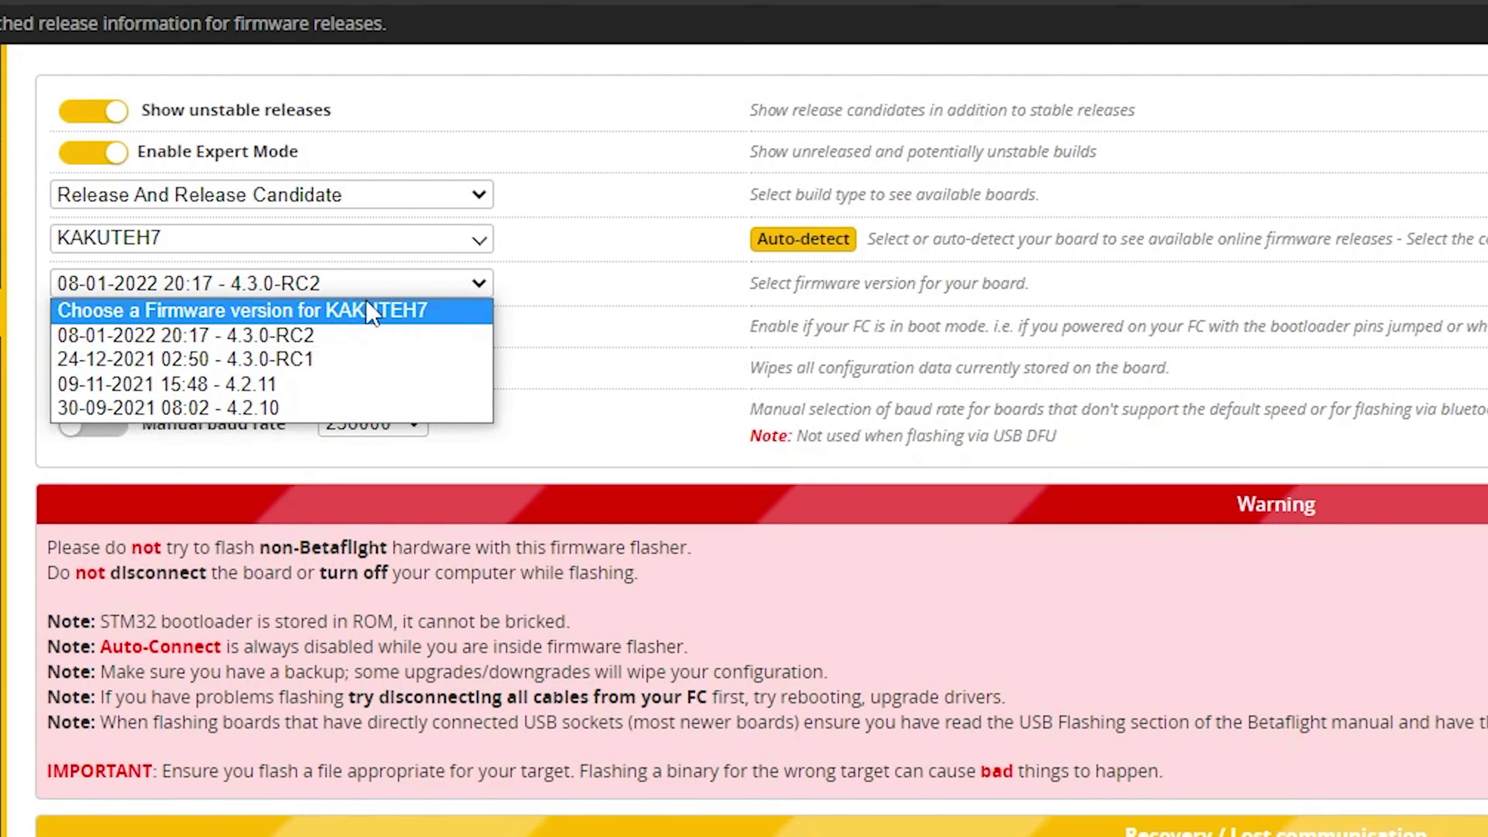
{"action": "left_click", "coordinate": [606, 447]}
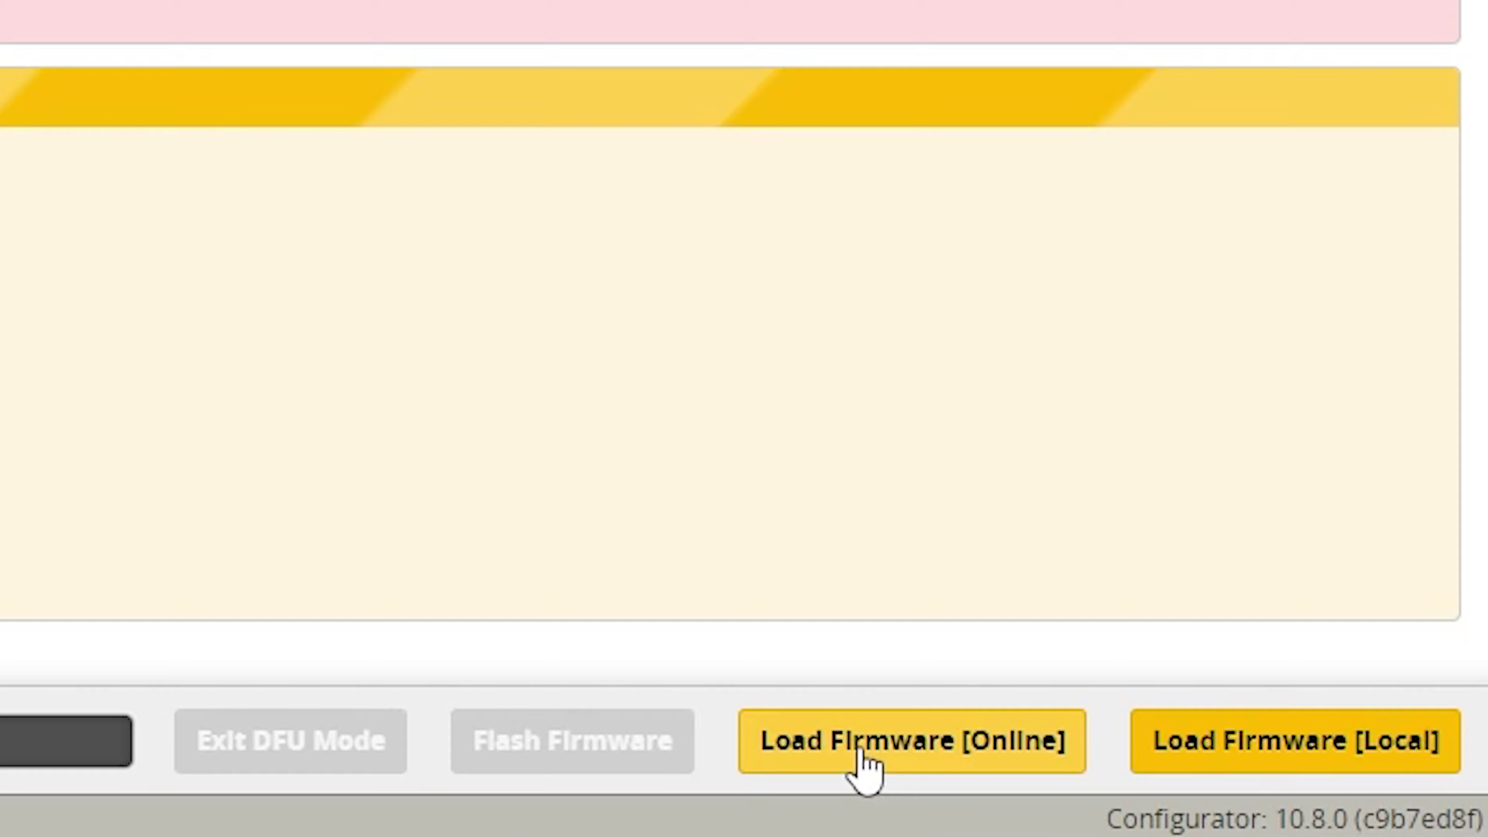
- Load 4.3.0-RC2 online, review its release notes, and flash it onto the KAKUTEH7
{"action": "left_click", "coordinate": [864, 762]}
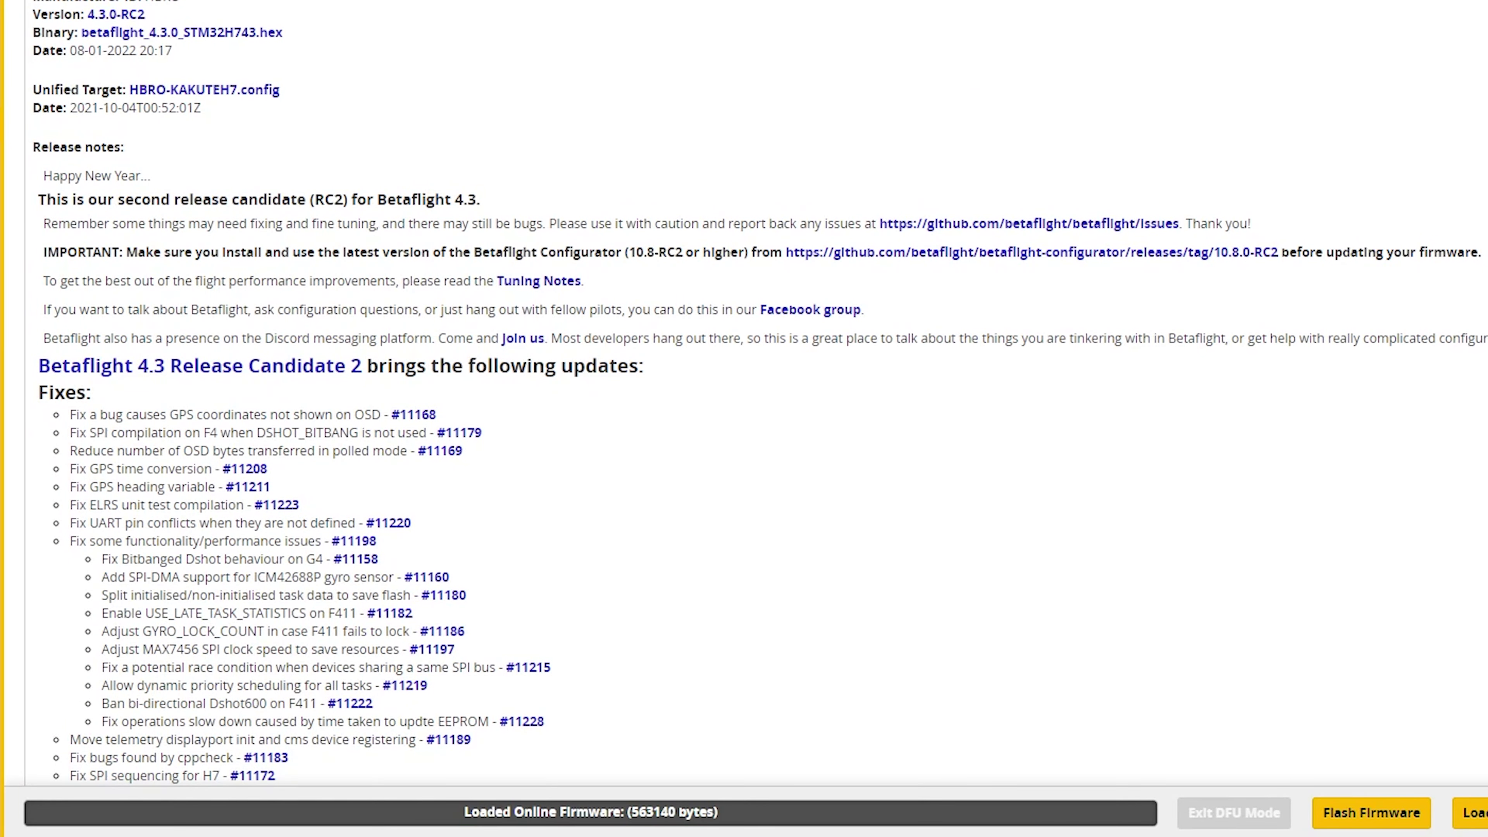
{"action": "scroll", "coordinate": [744, 410], "scroll_direction": "down", "scroll_amount": 5}
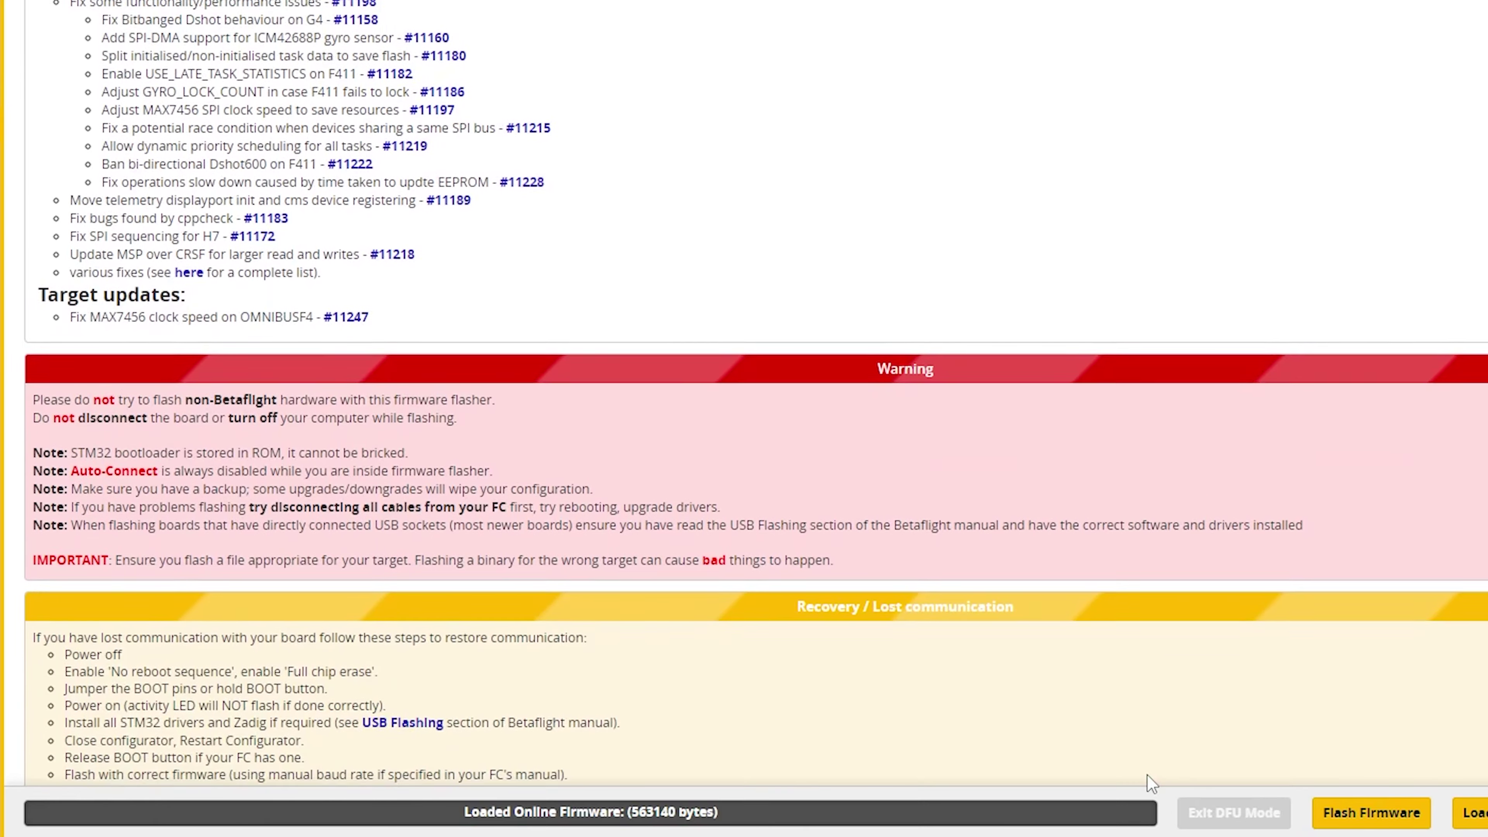
{"action": "scroll", "coordinate": [1206, 595], "scroll_direction": "up", "scroll_amount": 7}
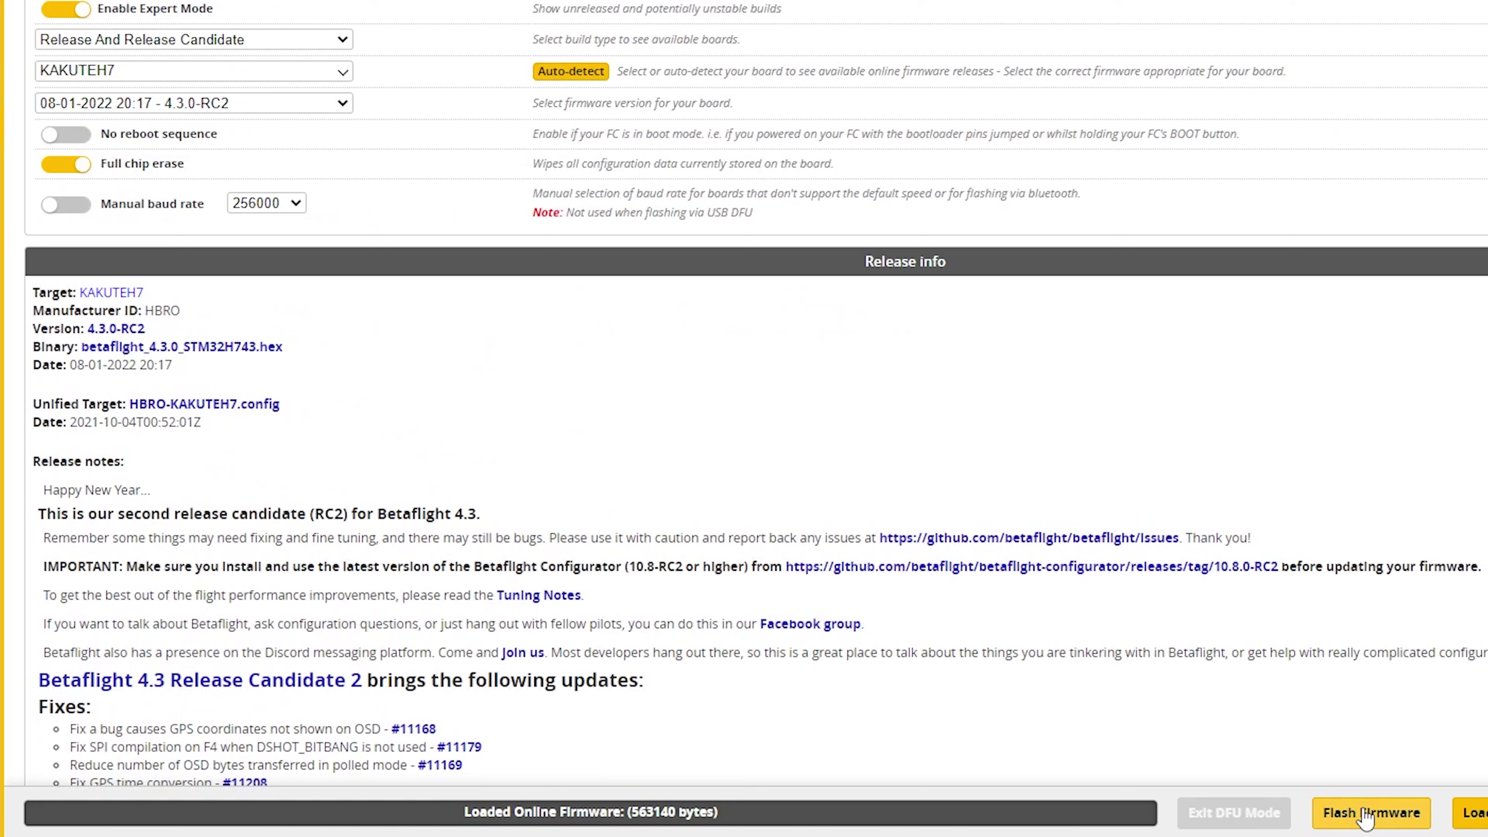
{"action": "left_click", "coordinate": [1365, 819]}
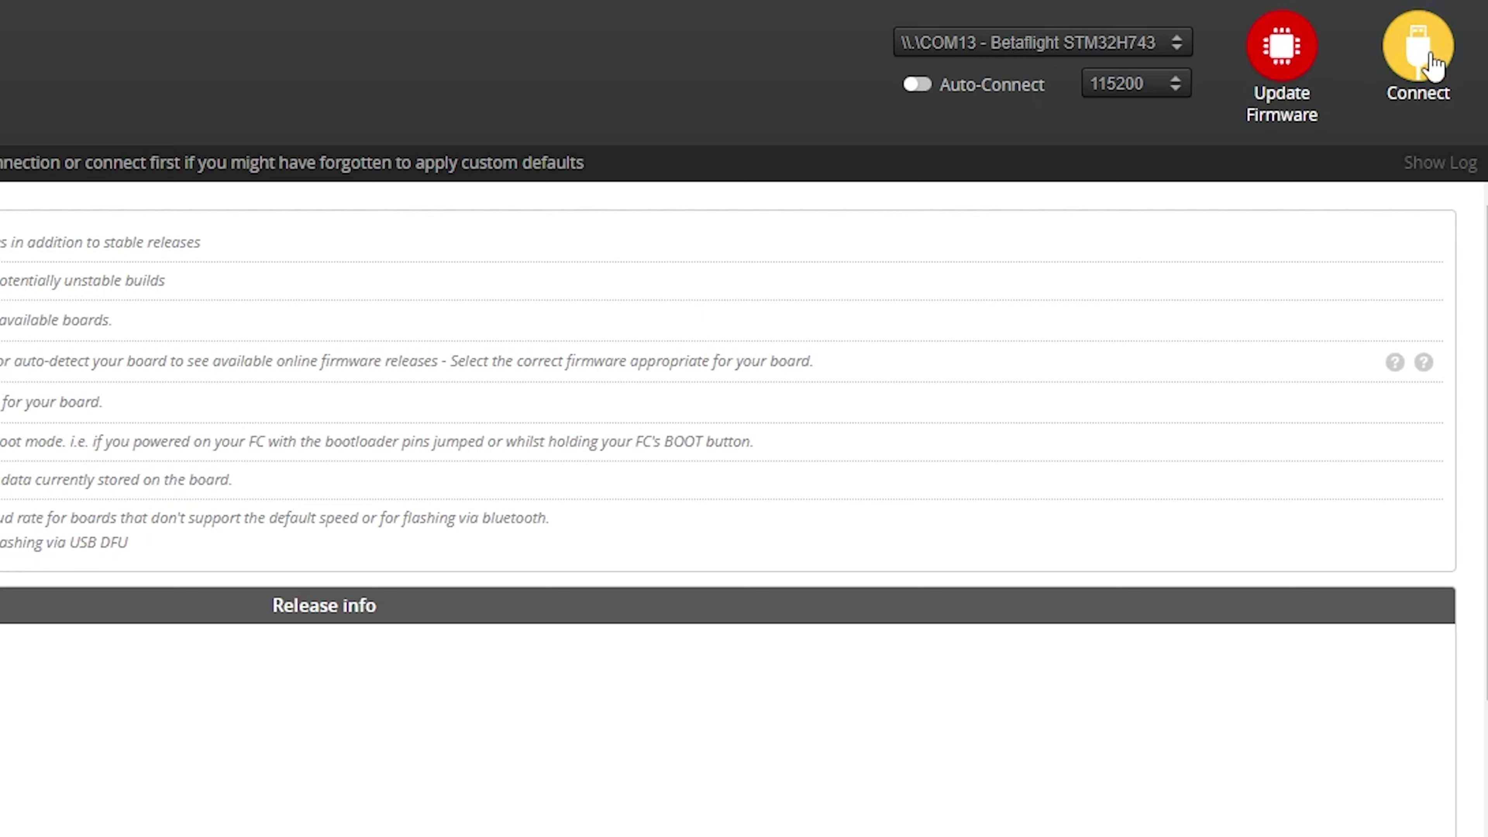
- Reconnect to the flashed board and calibrate the accelerometer on a level surface
{"action": "left_click", "coordinate": [1430, 59]}
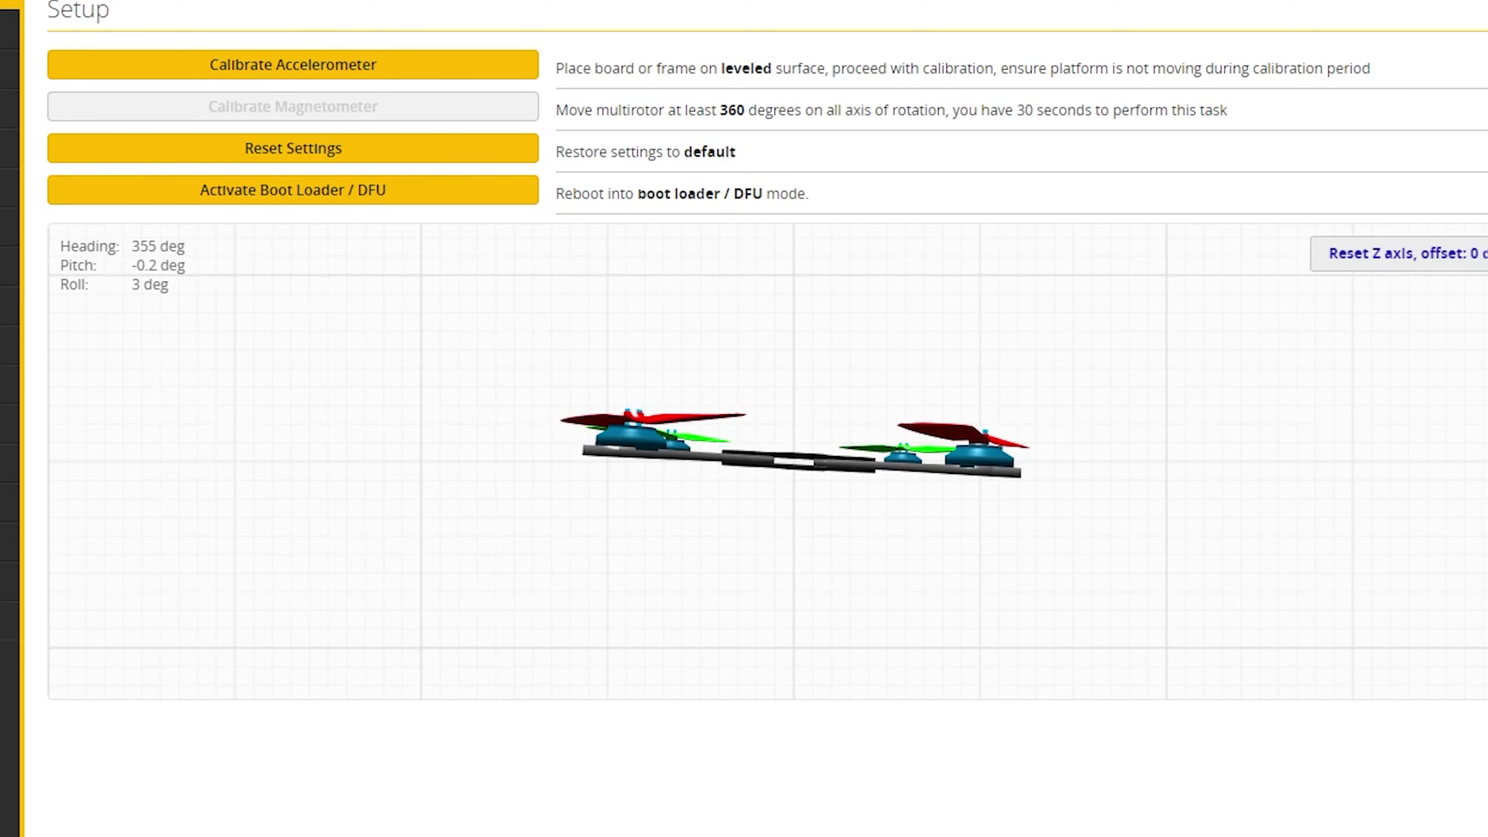
{"action": "left_click", "coordinate": [320, 58]}
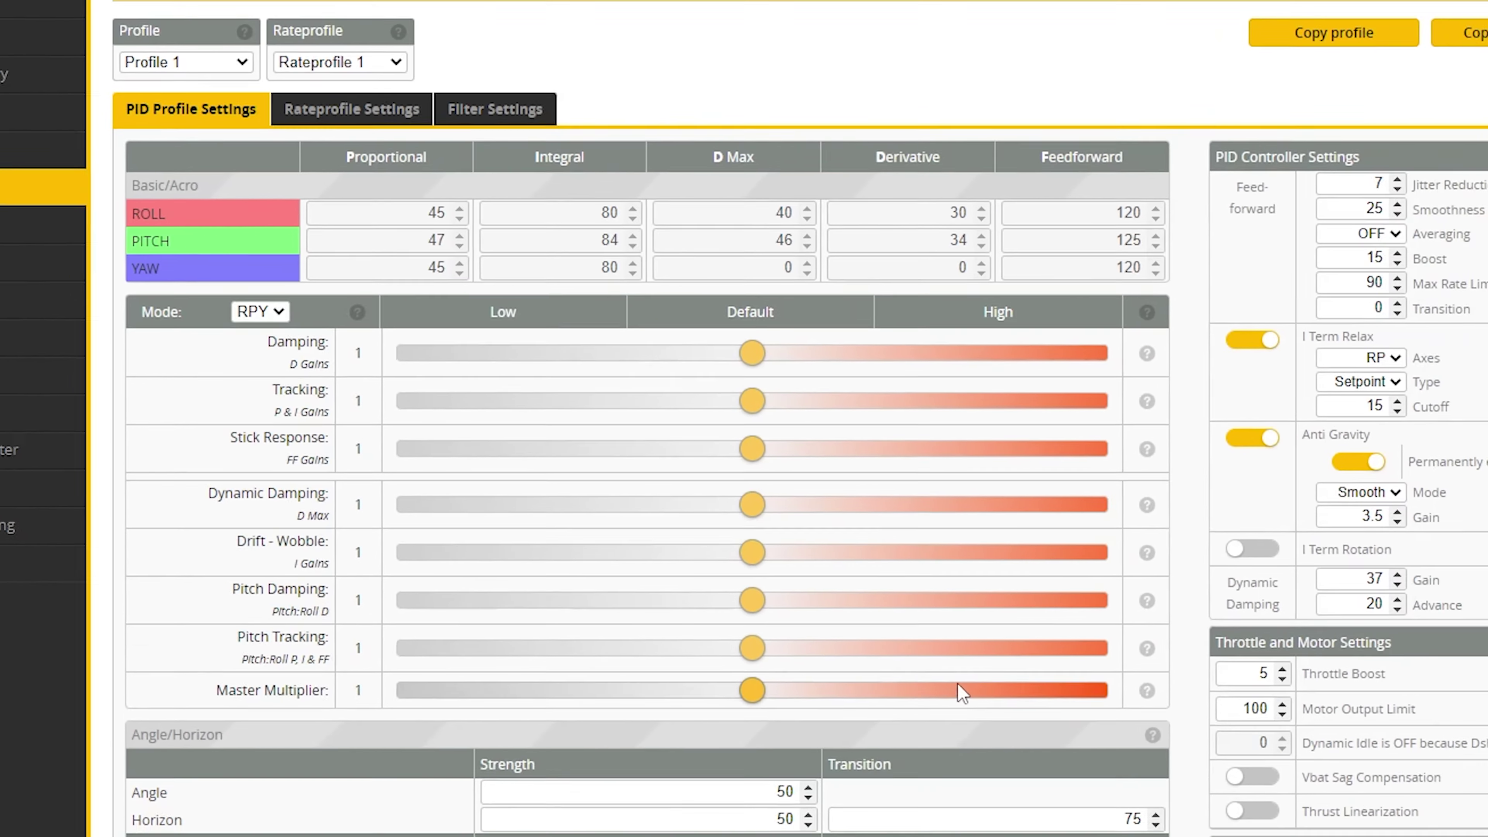
- Scroll through the PID Profile Settings with the PID gains and feedforward values
{"action": "scroll", "coordinate": [1450, 793], "scroll_direction": "down", "scroll_amount": 2}
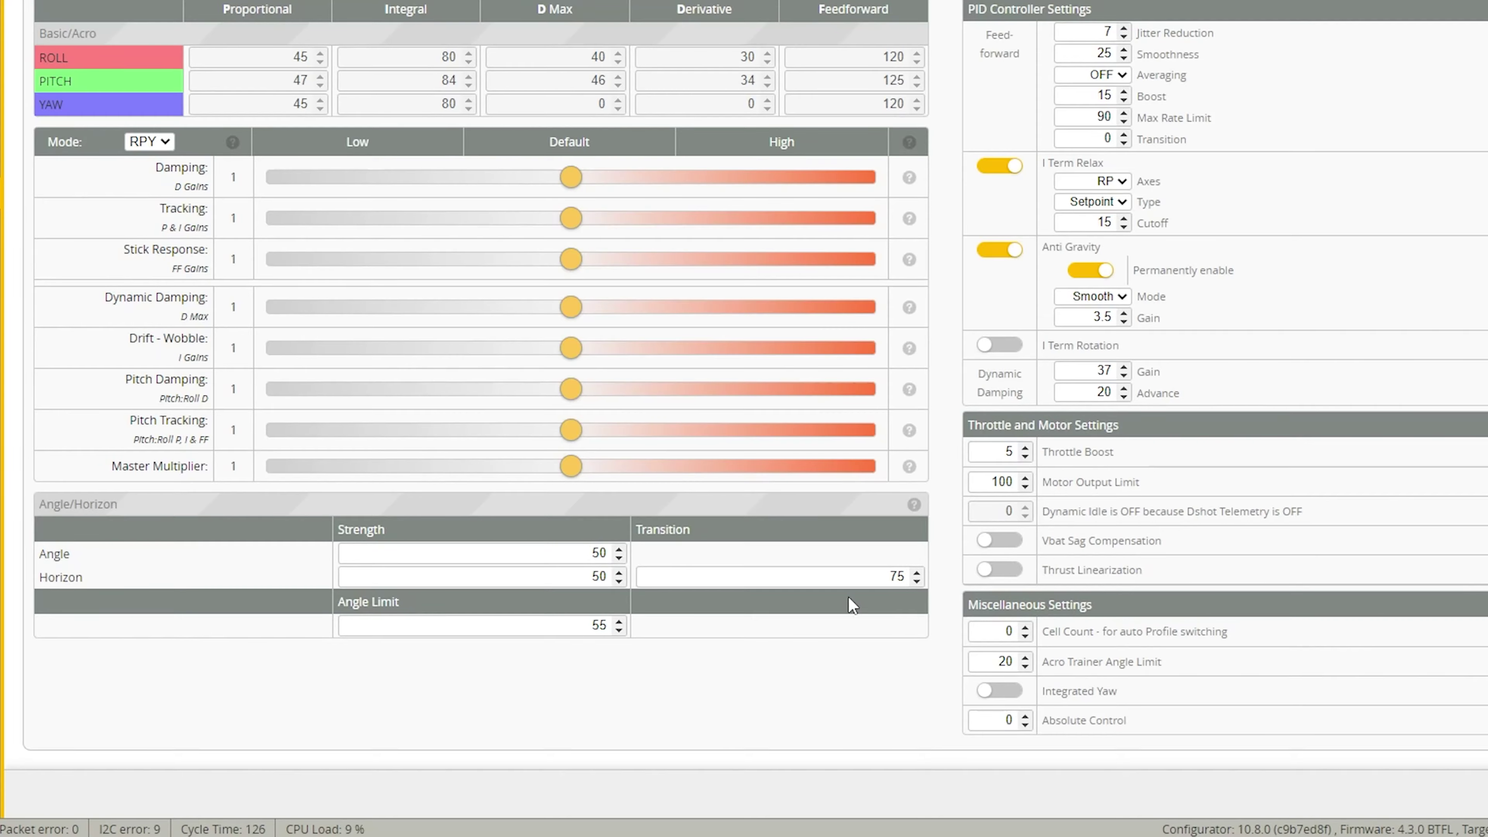
{"action": "scroll", "coordinate": [850, 582], "scroll_direction": "up", "scroll_amount": 1}
{"action": "scroll", "coordinate": [851, 582], "scroll_direction": "up", "scroll_amount": 2}
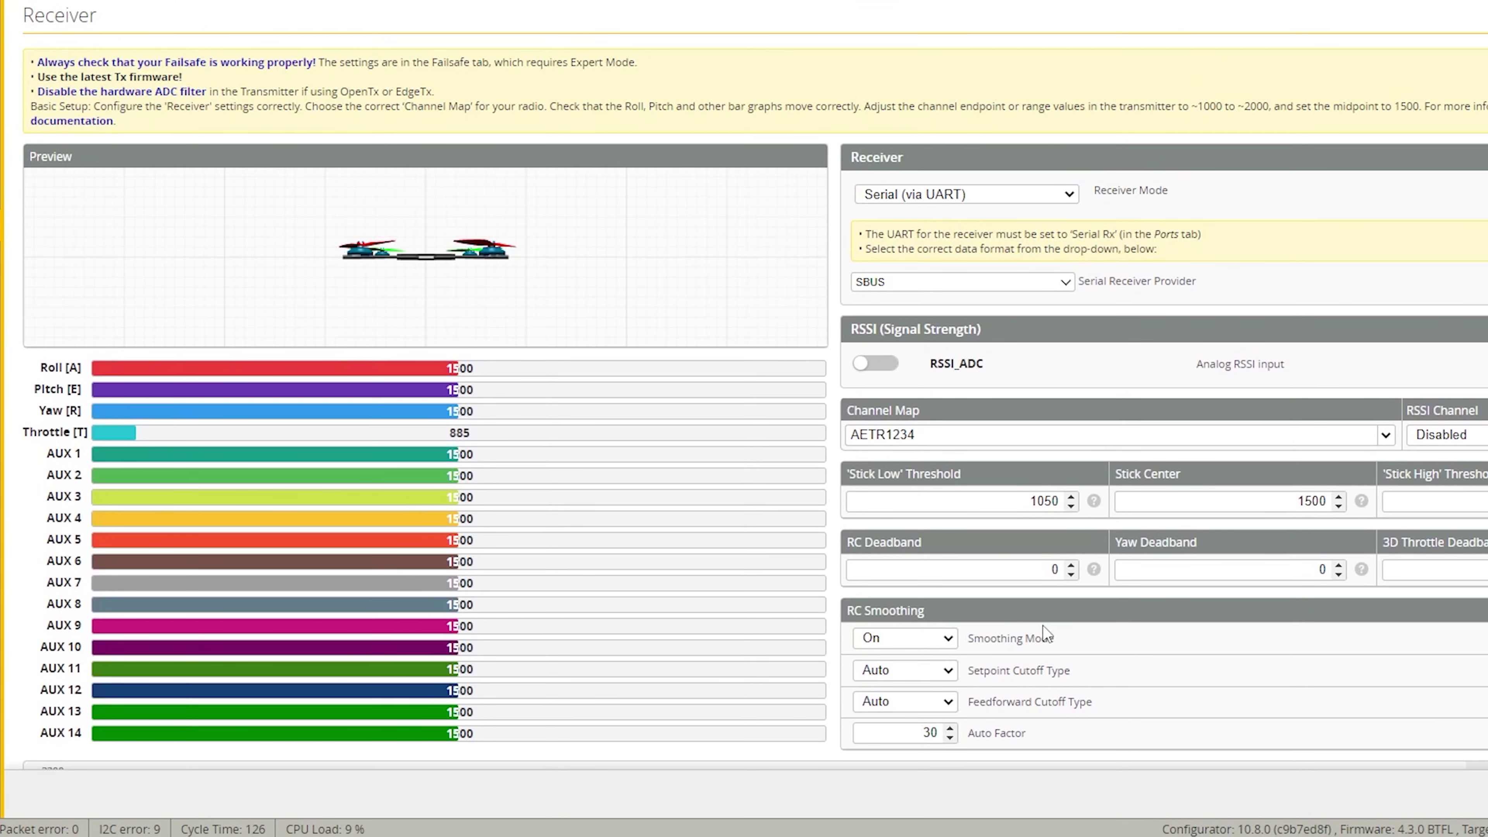
{"action": "scroll", "coordinate": [1043, 626], "scroll_direction": "down", "scroll_amount": 3}
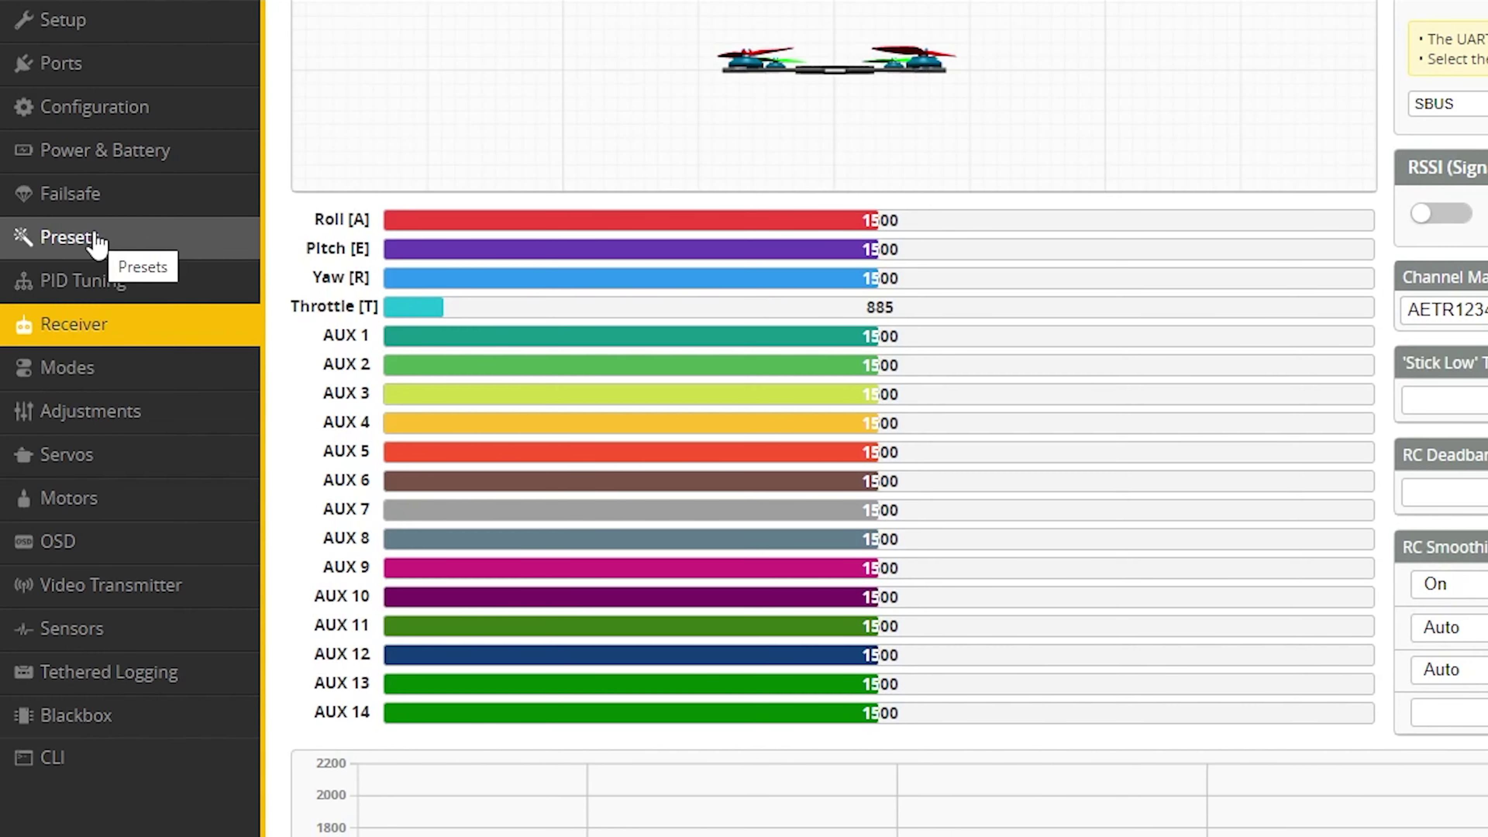
{"action": "left_click", "coordinate": [94, 238]}
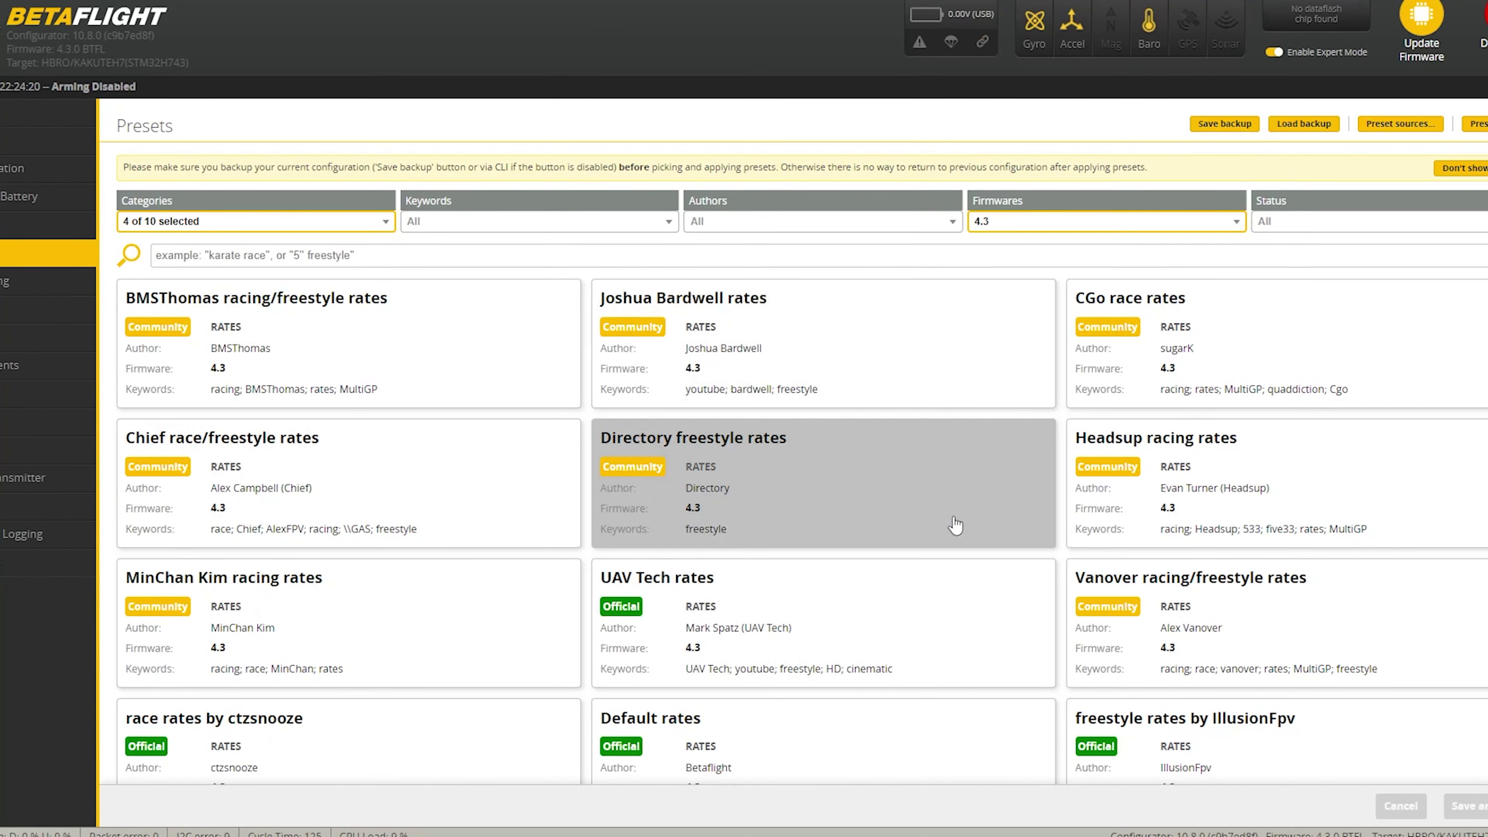
- Scroll through the rate preset cards available for firmware 4.3
{"action": "scroll", "coordinate": [1117, 463], "scroll_direction": "down", "scroll_amount": 2}
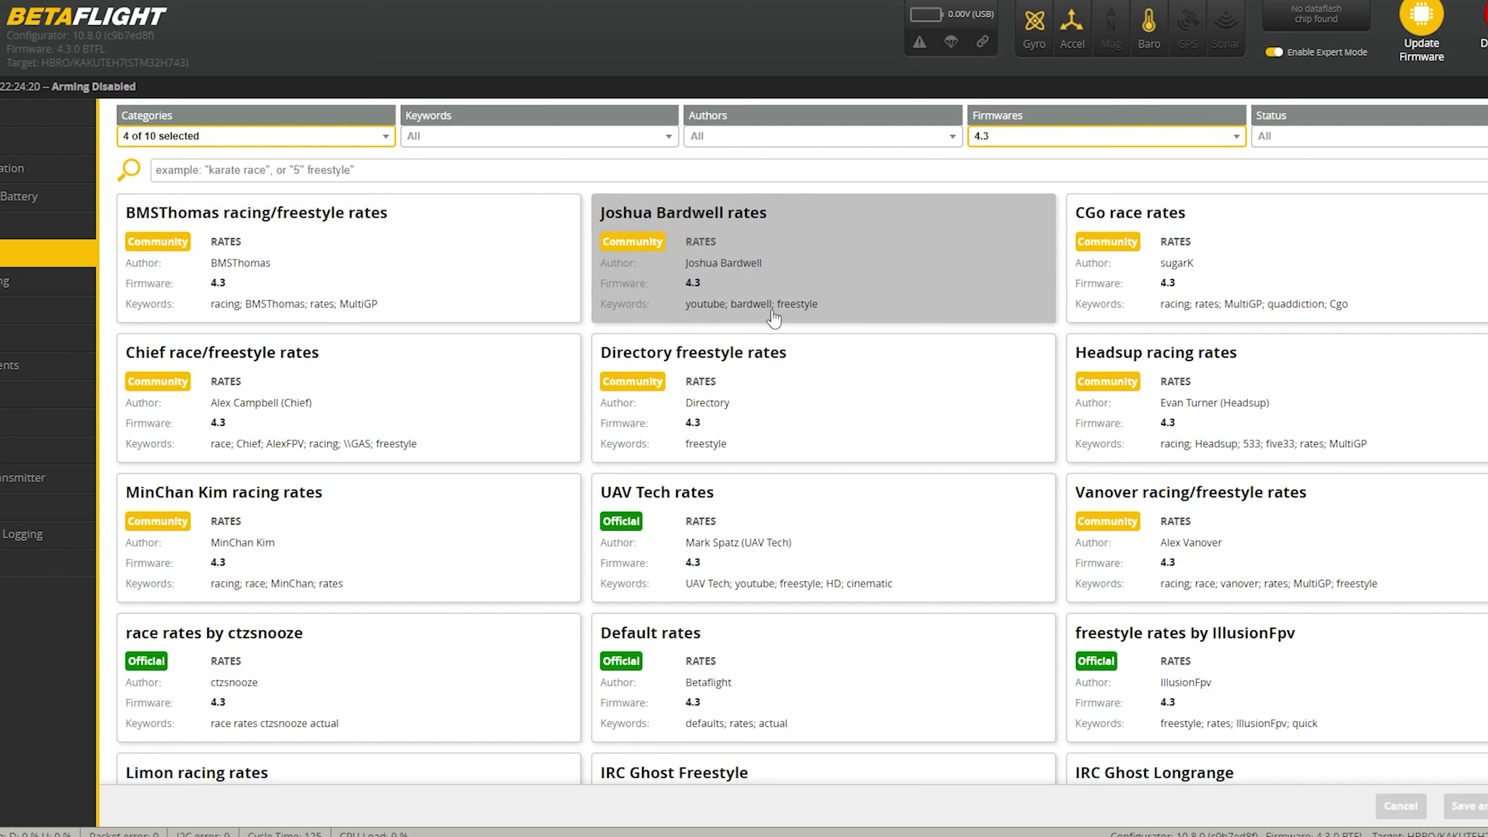
{"action": "scroll", "coordinate": [351, 322], "scroll_direction": "down", "scroll_amount": 2}
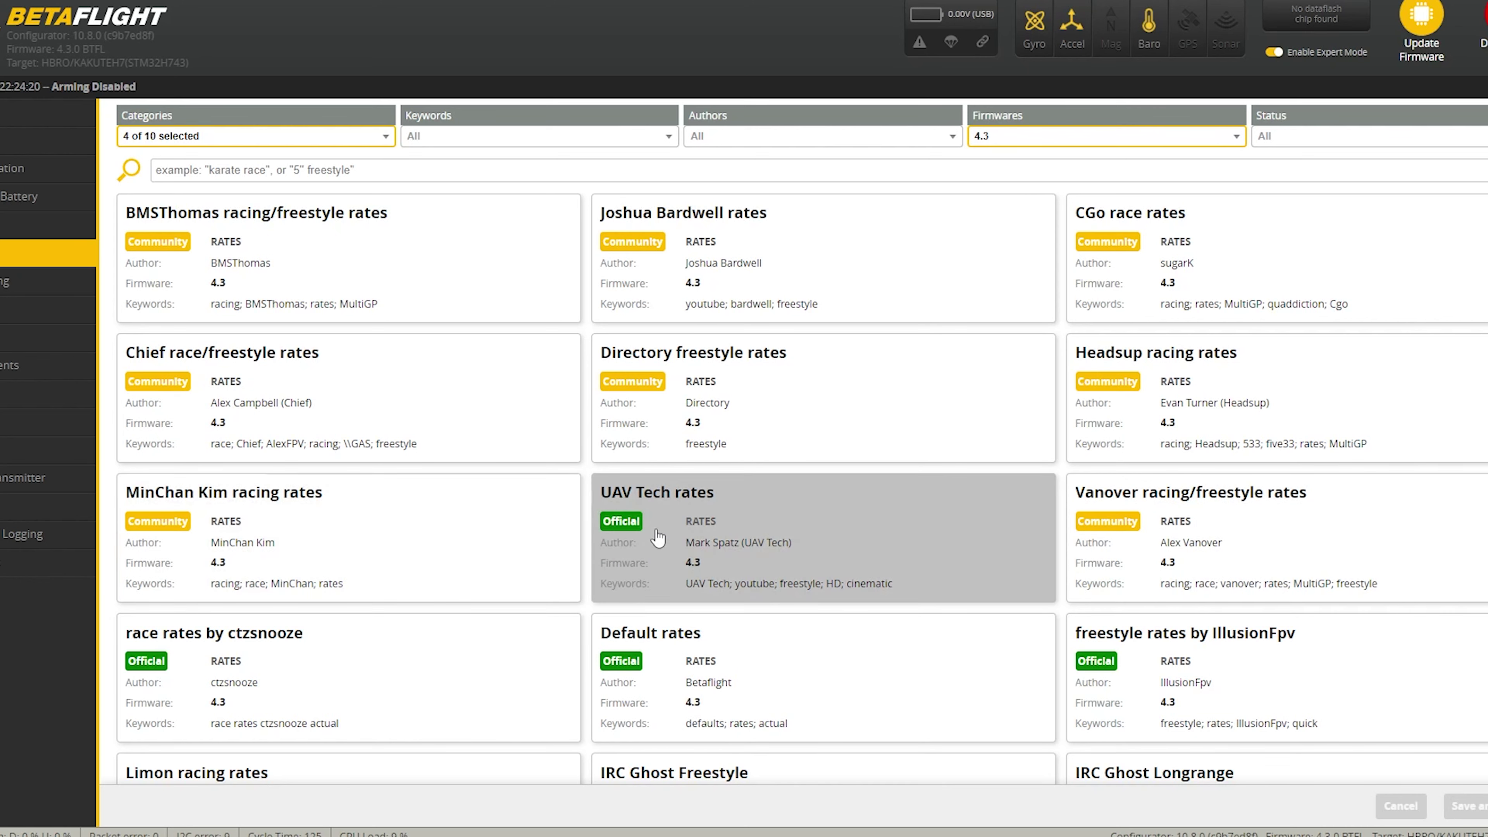
{"action": "scroll", "coordinate": [657, 536], "scroll_direction": "down", "scroll_amount": 3}
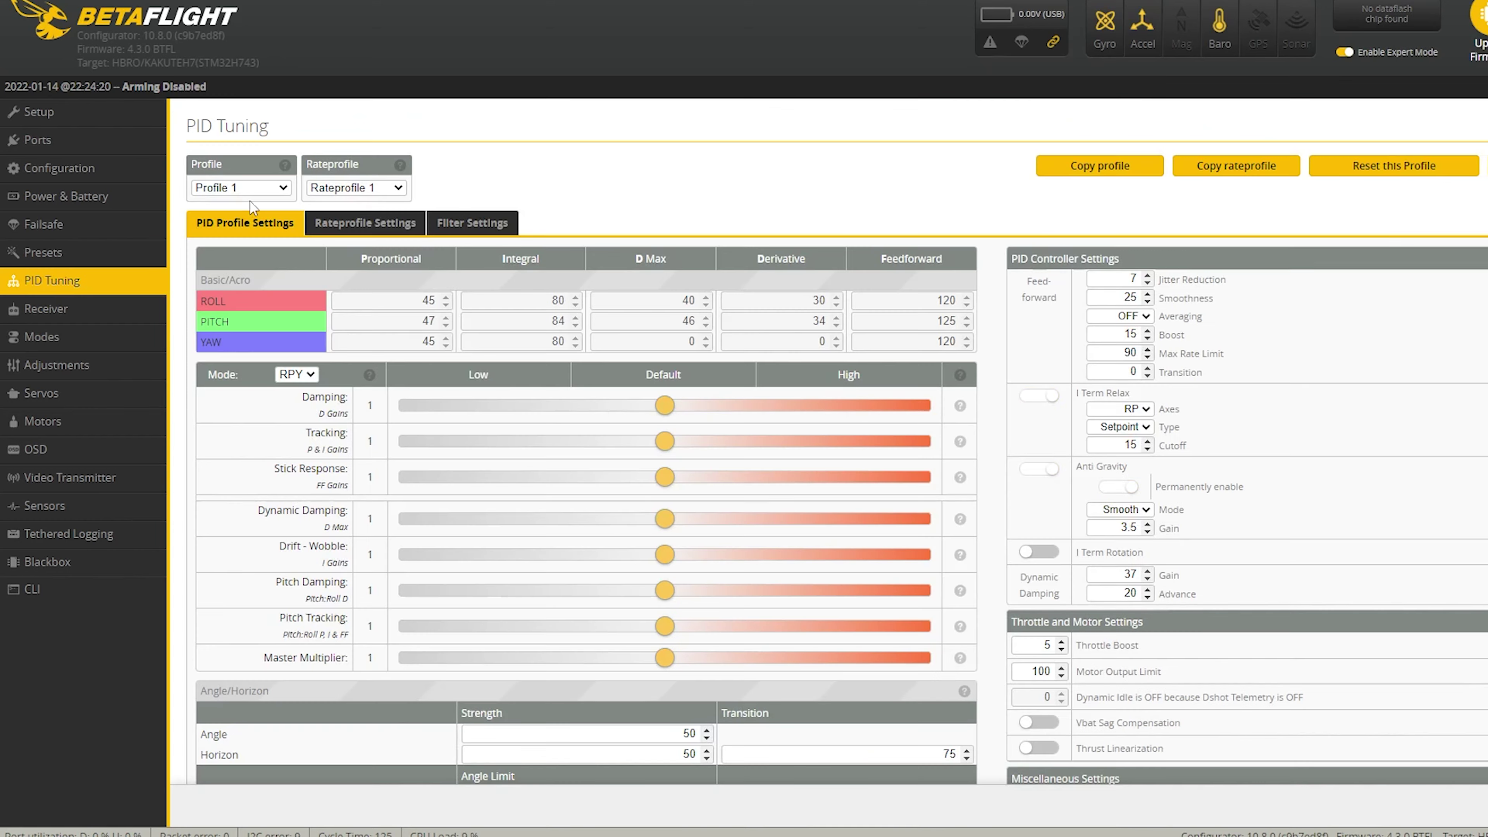
- Scroll down to the PID Controller Settings, then go to the Receiver tab
{"action": "scroll", "coordinate": [452, 569], "scroll_direction": "down", "scroll_amount": 3}
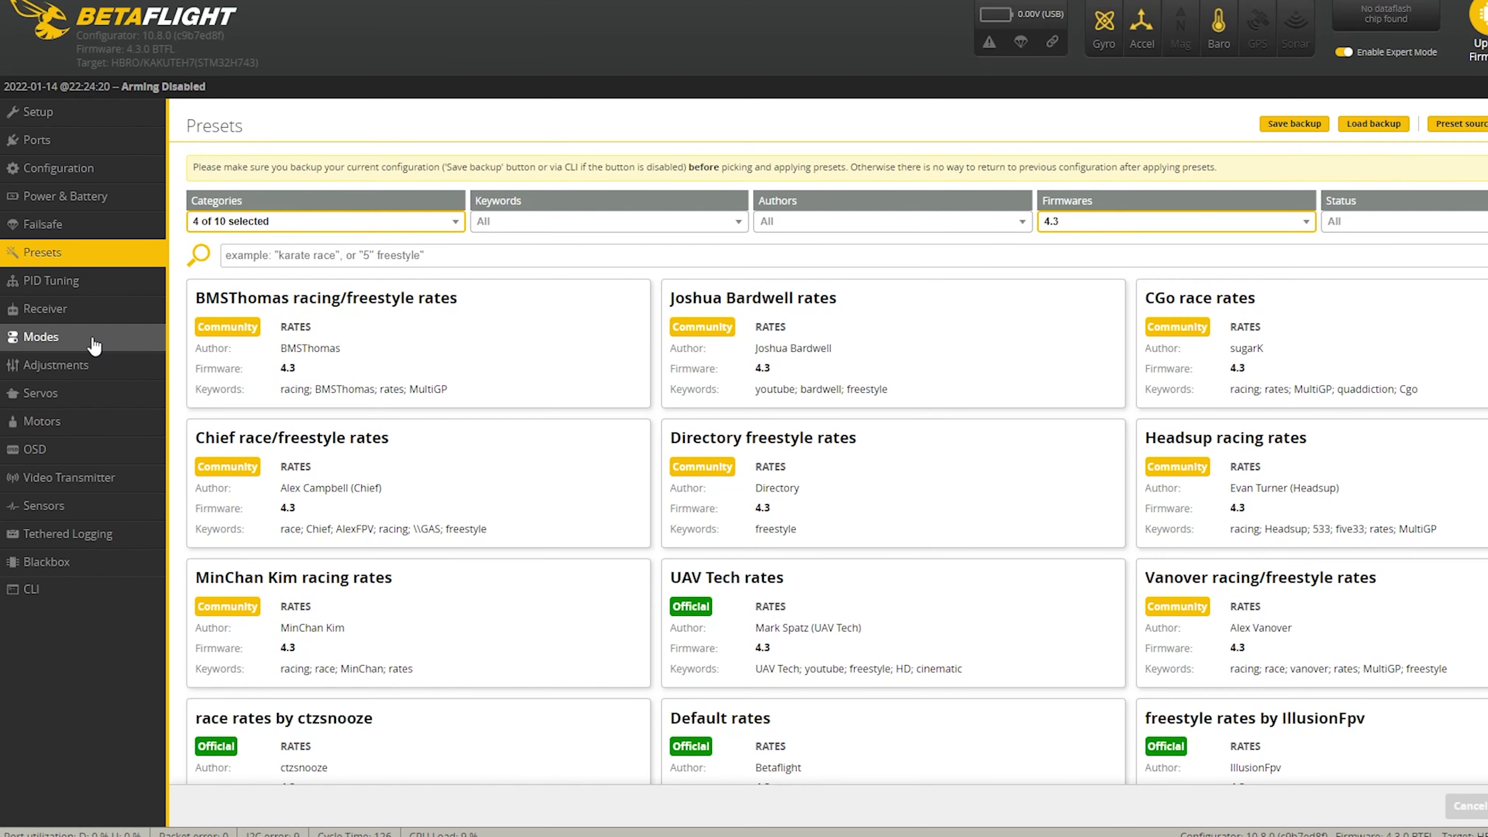
{"action": "left_click", "coordinate": [79, 317]}
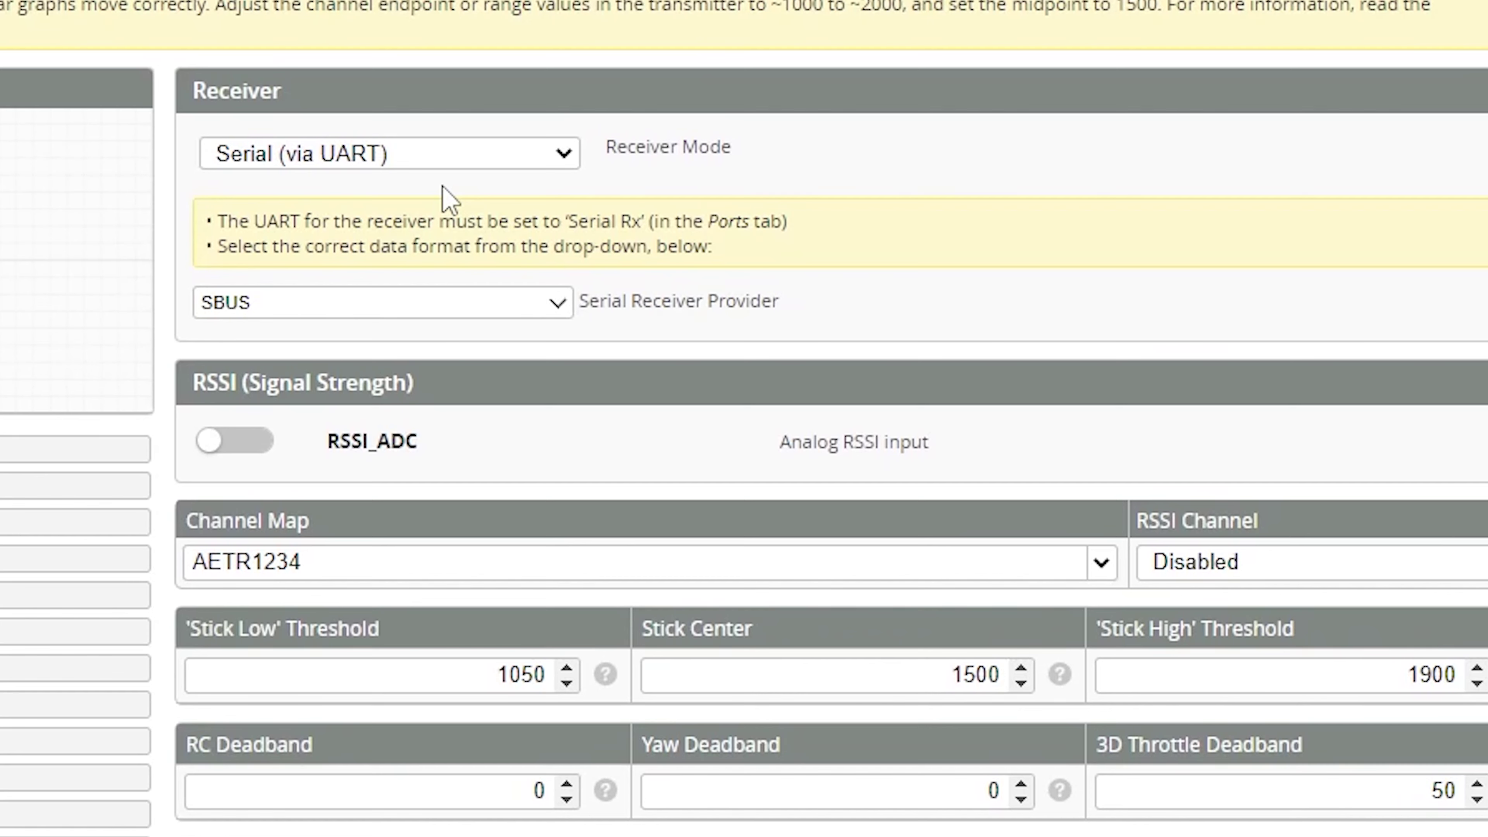
- Choose IRC GHOST as the serial receiver provider and show the Receiver Mode options
{"action": "left_click", "coordinate": [368, 305]}
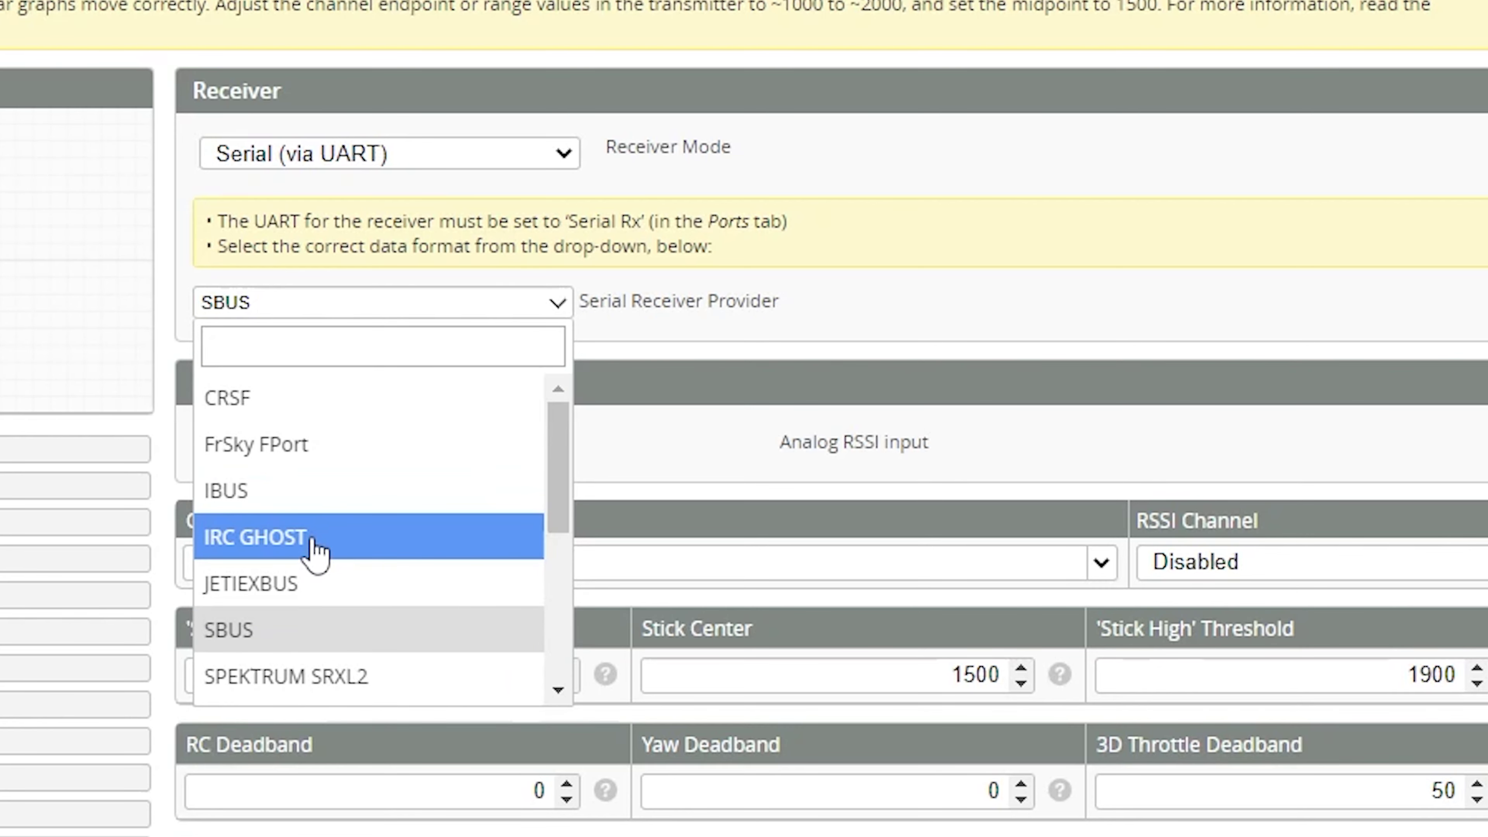
{"action": "left_click", "coordinate": [341, 533]}
{"action": "left_click", "coordinate": [375, 299]}
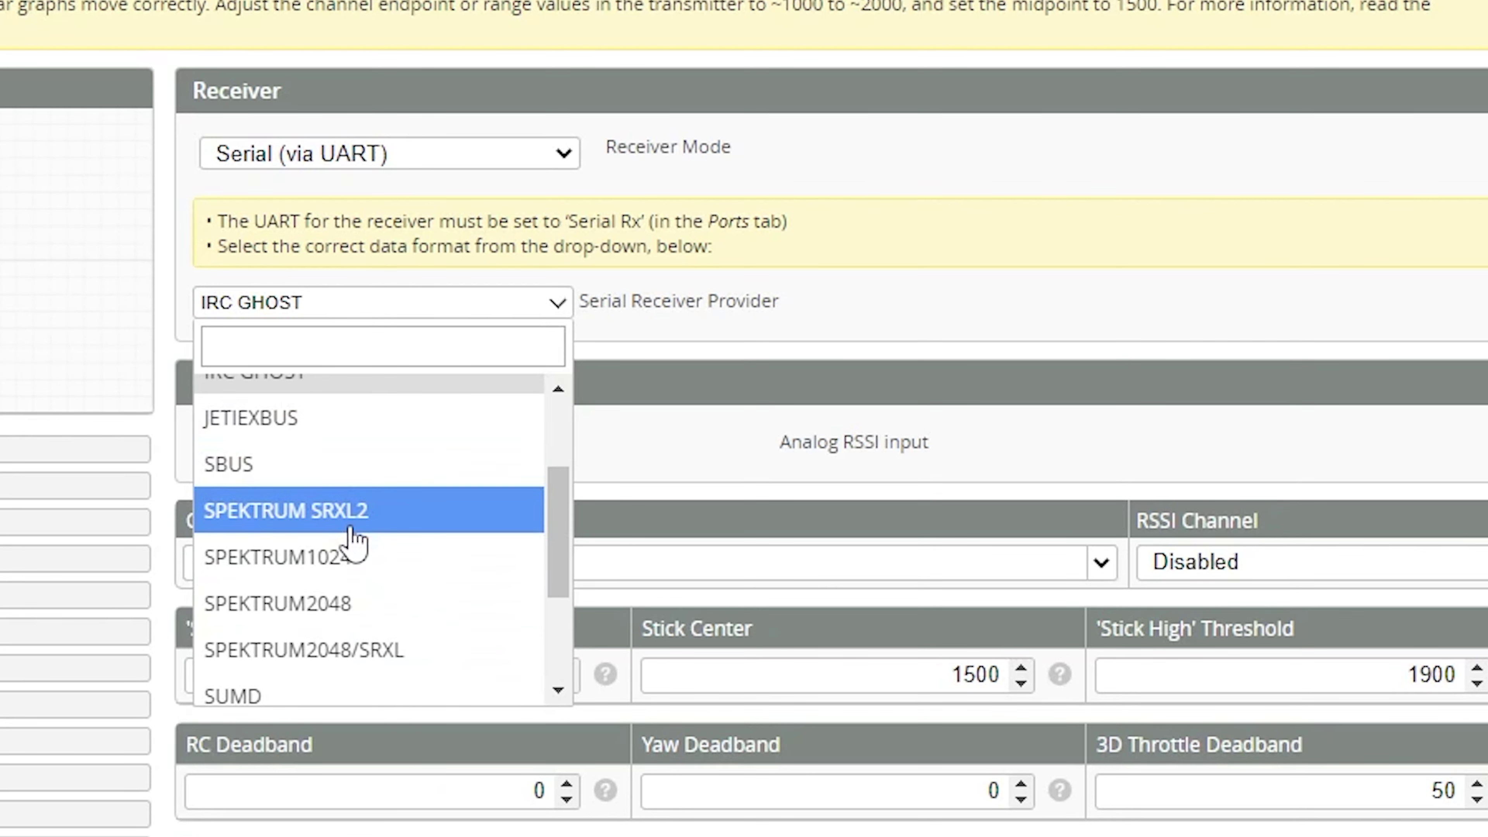
{"action": "scroll", "coordinate": [345, 548], "scroll_direction": "down", "scroll_amount": 3}
{"action": "scroll", "coordinate": [342, 655], "scroll_direction": "up", "scroll_amount": 6}
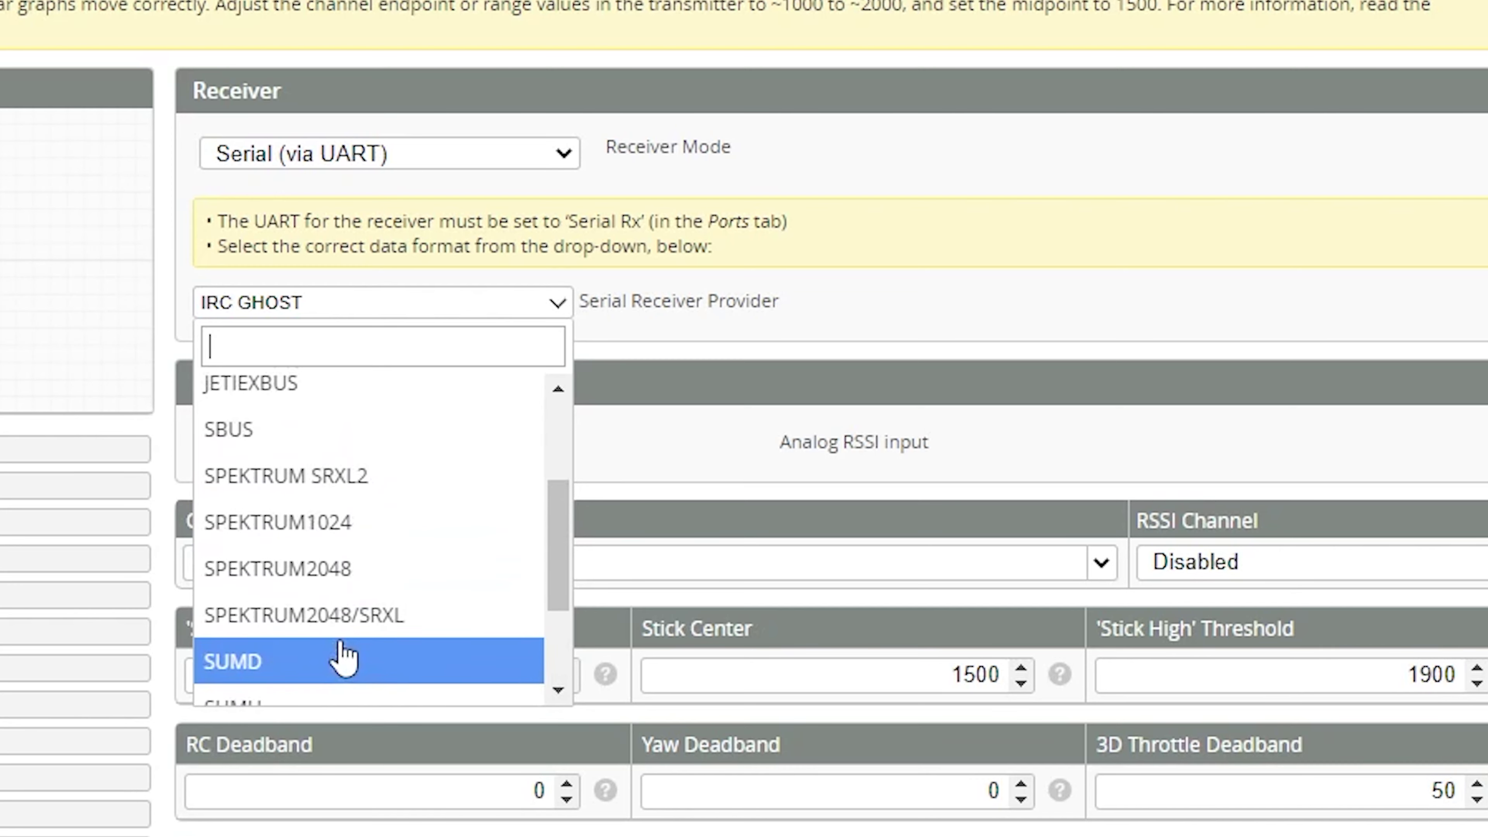
{"action": "left_click", "coordinate": [527, 154]}
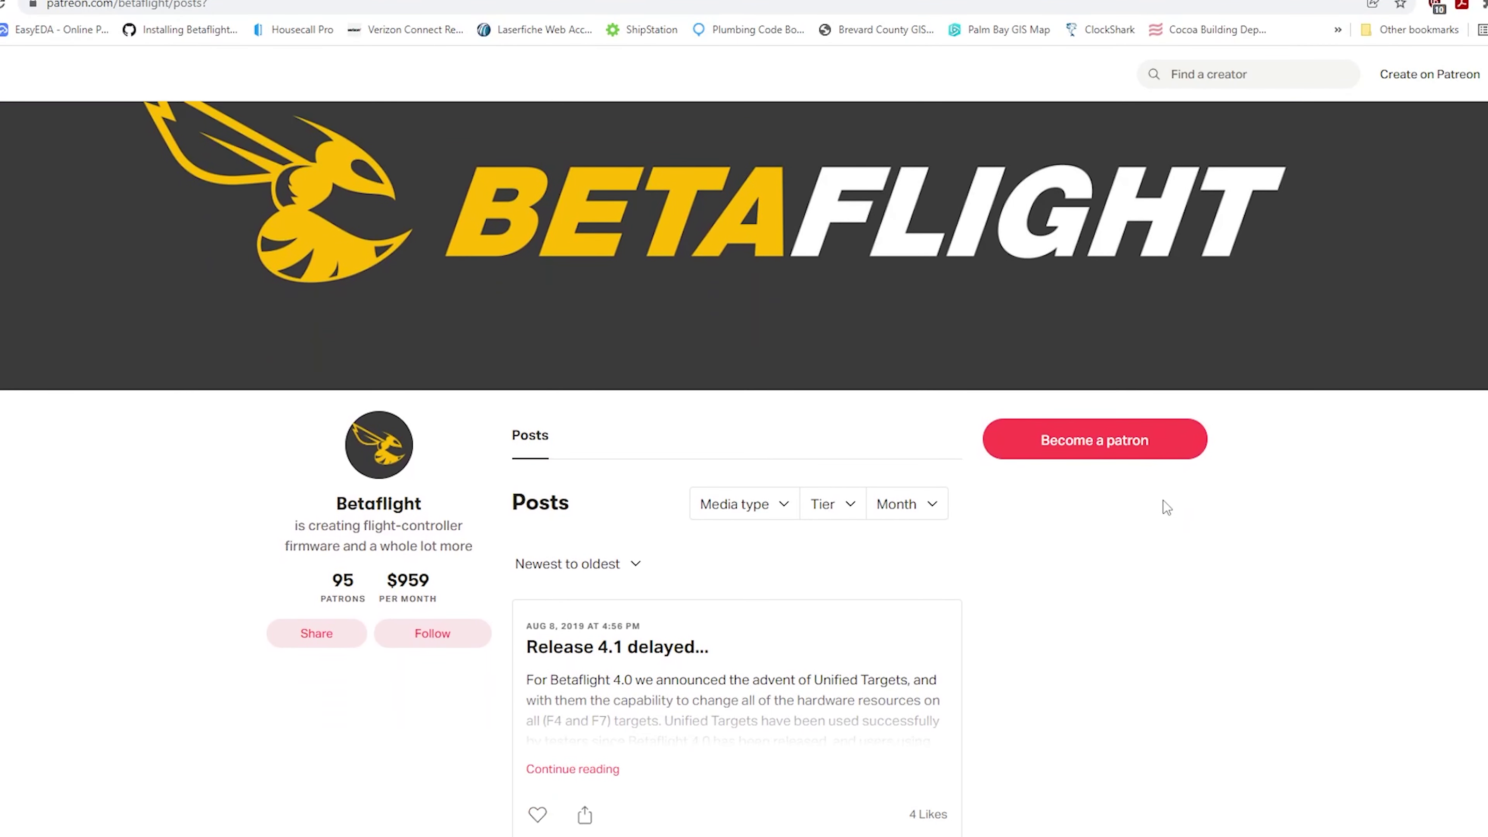
{"action": "scroll", "coordinate": [1167, 507], "scroll_direction": "down", "scroll_amount": 7}
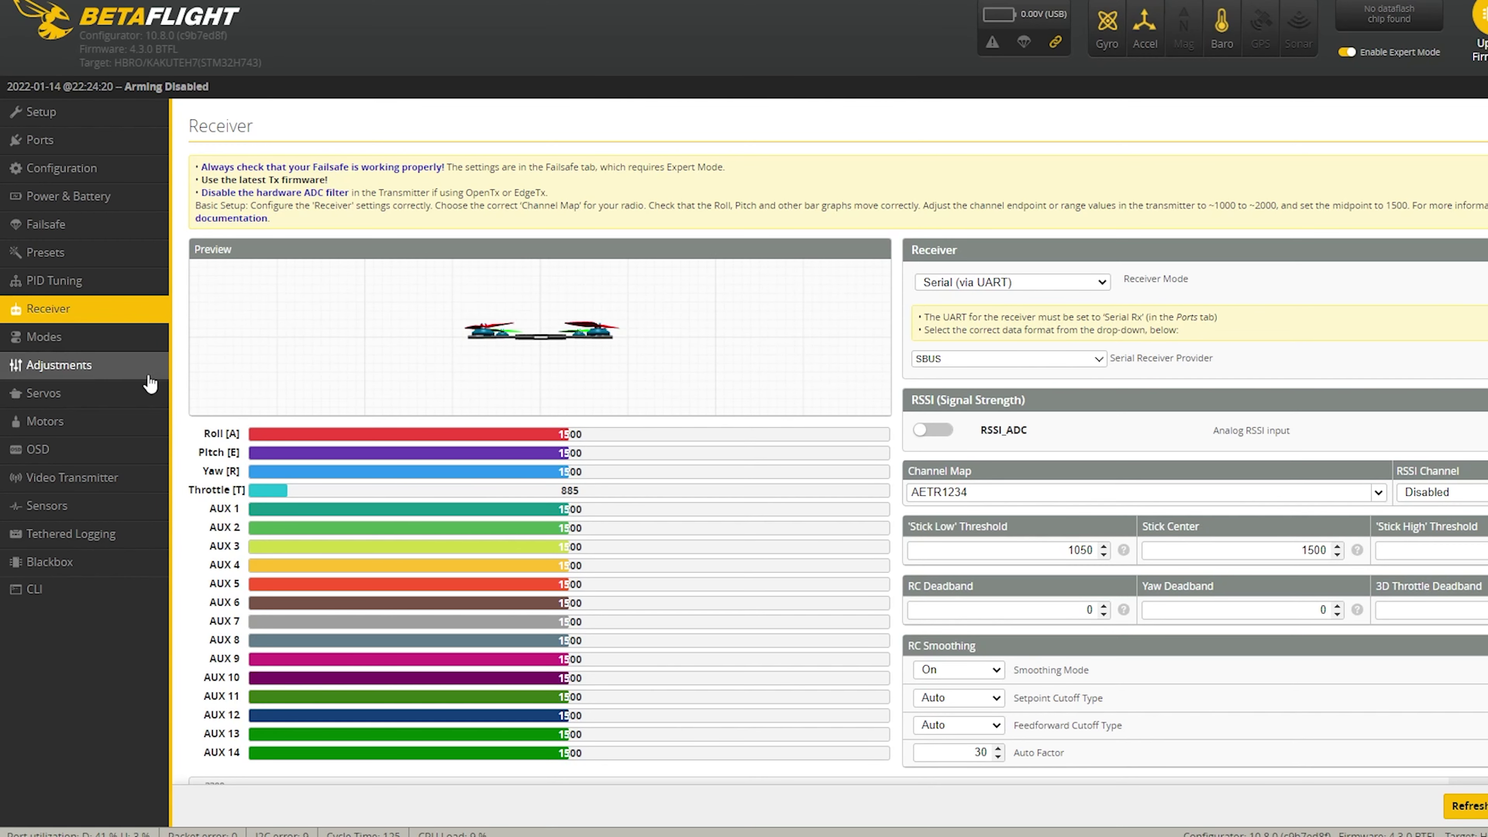
- Scroll the Betaflight Patreon posts page, then return to the configurator's Motors tab
{"action": "left_click", "coordinate": [104, 428]}
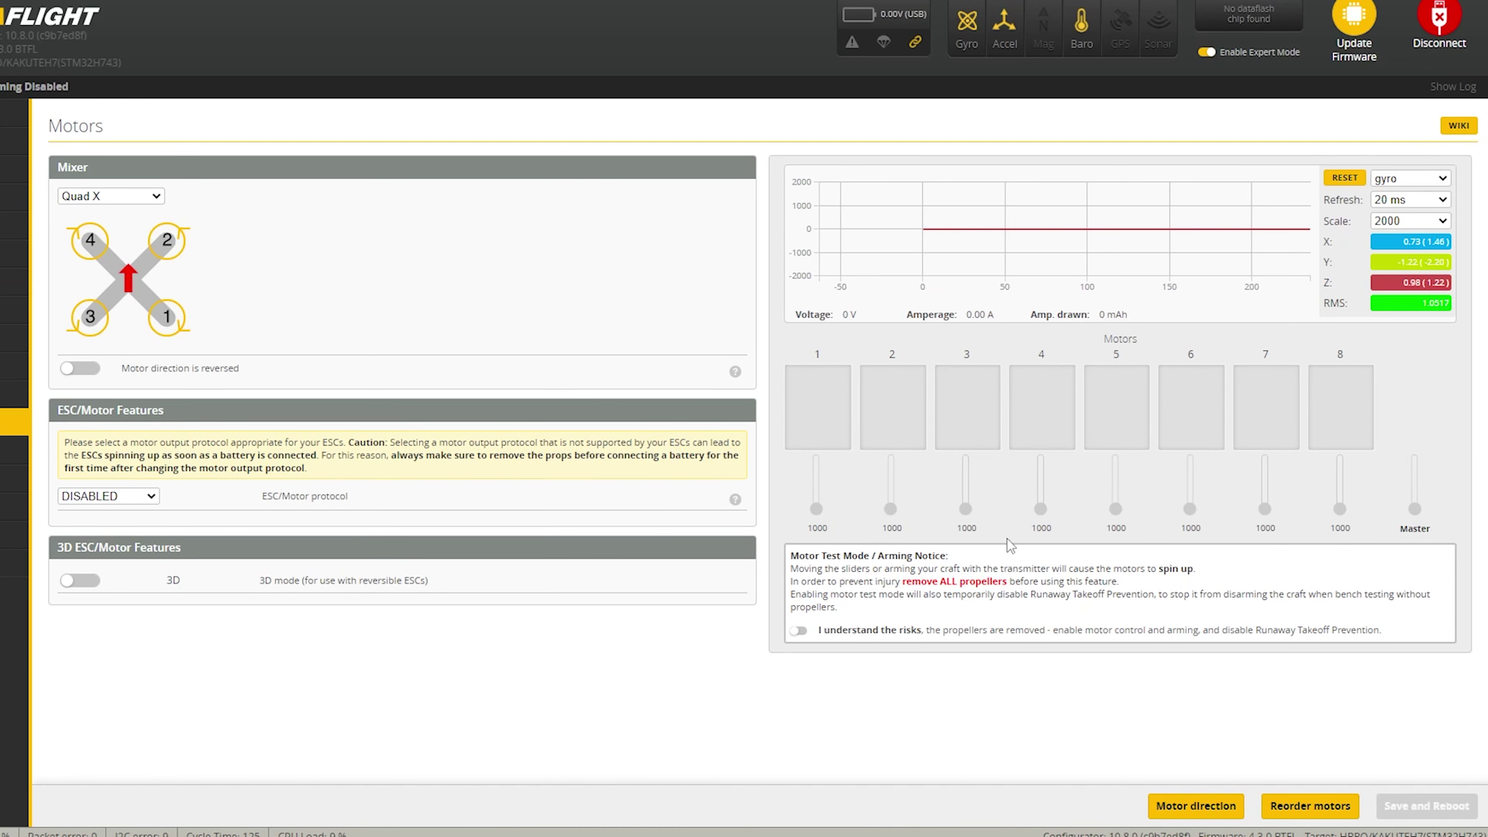
- Launch the Reorder motors wizard, confirm the propellers are removed, and start the motor spin test
{"action": "left_click", "coordinate": [1324, 808]}
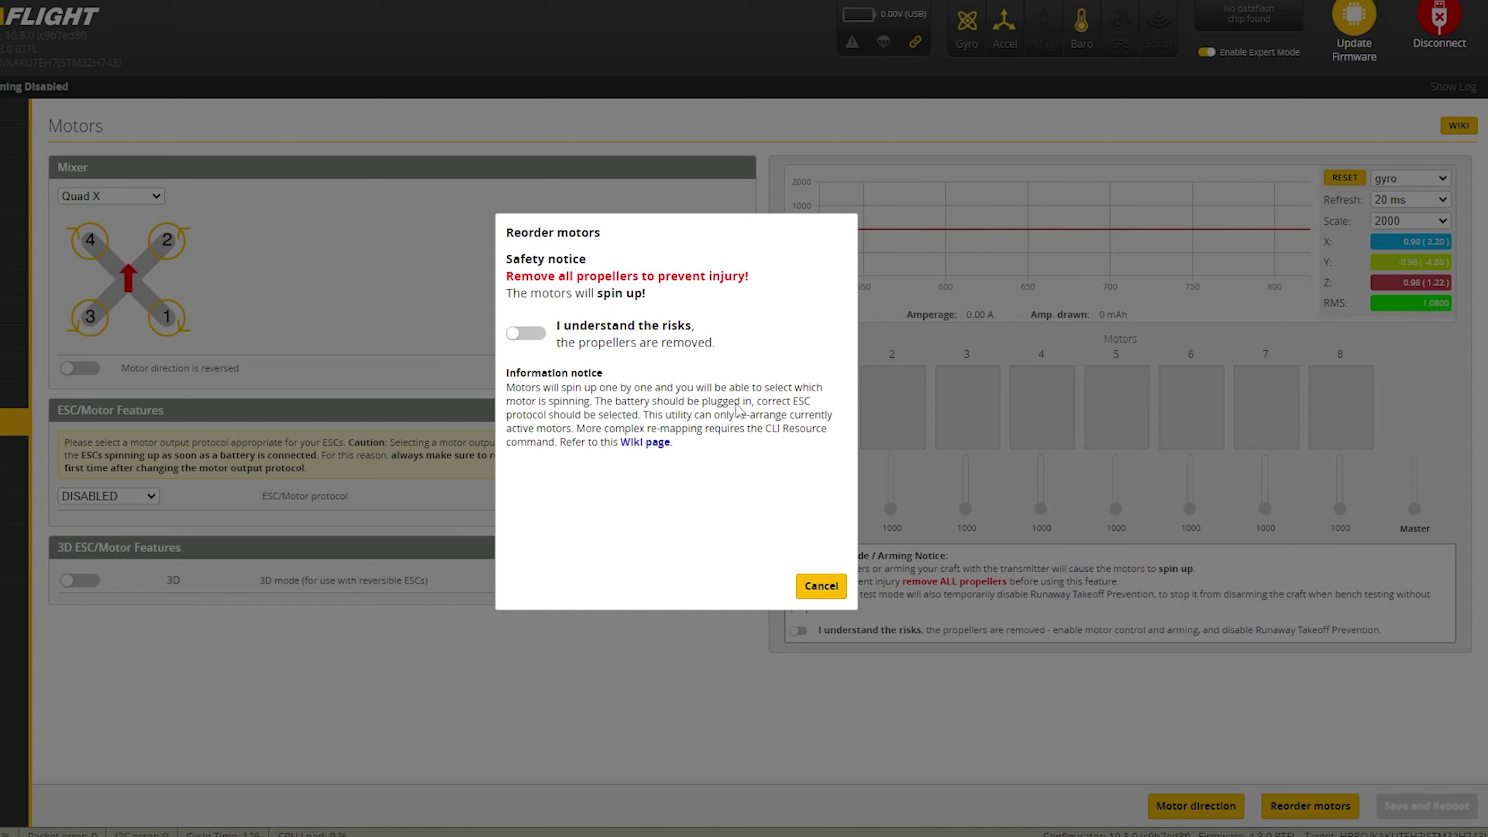
{"action": "left_click", "coordinate": [526, 333]}
{"action": "left_click", "coordinate": [533, 488]}
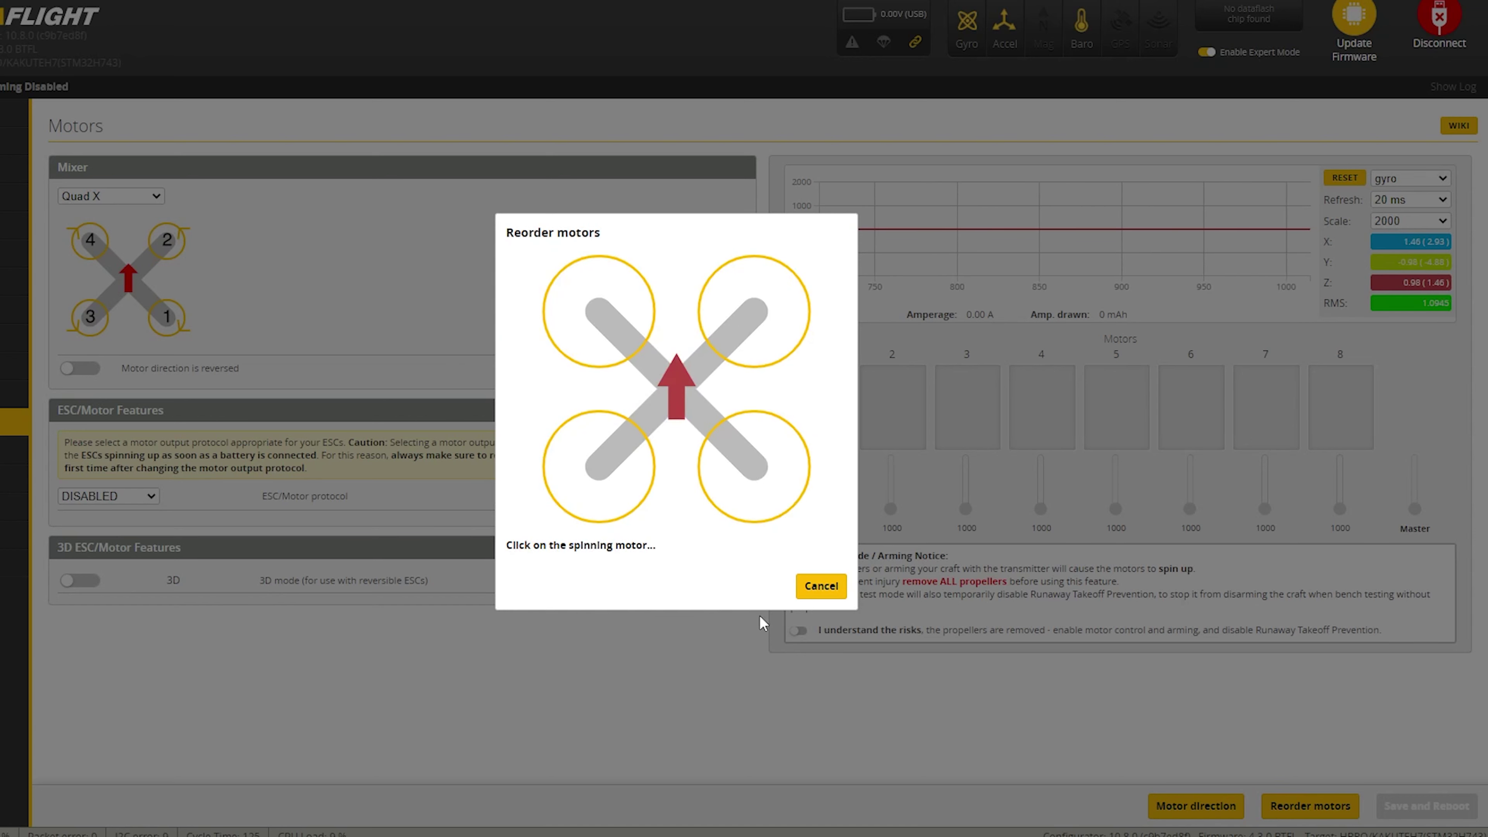
- Mark the spinning motors in order: bottom-right, top-right, top-left, bottom-left; test-spin top-left, then close
{"action": "left_click", "coordinate": [734, 480]}
{"action": "left_click", "coordinate": [750, 317]}
{"action": "left_click", "coordinate": [635, 337]}
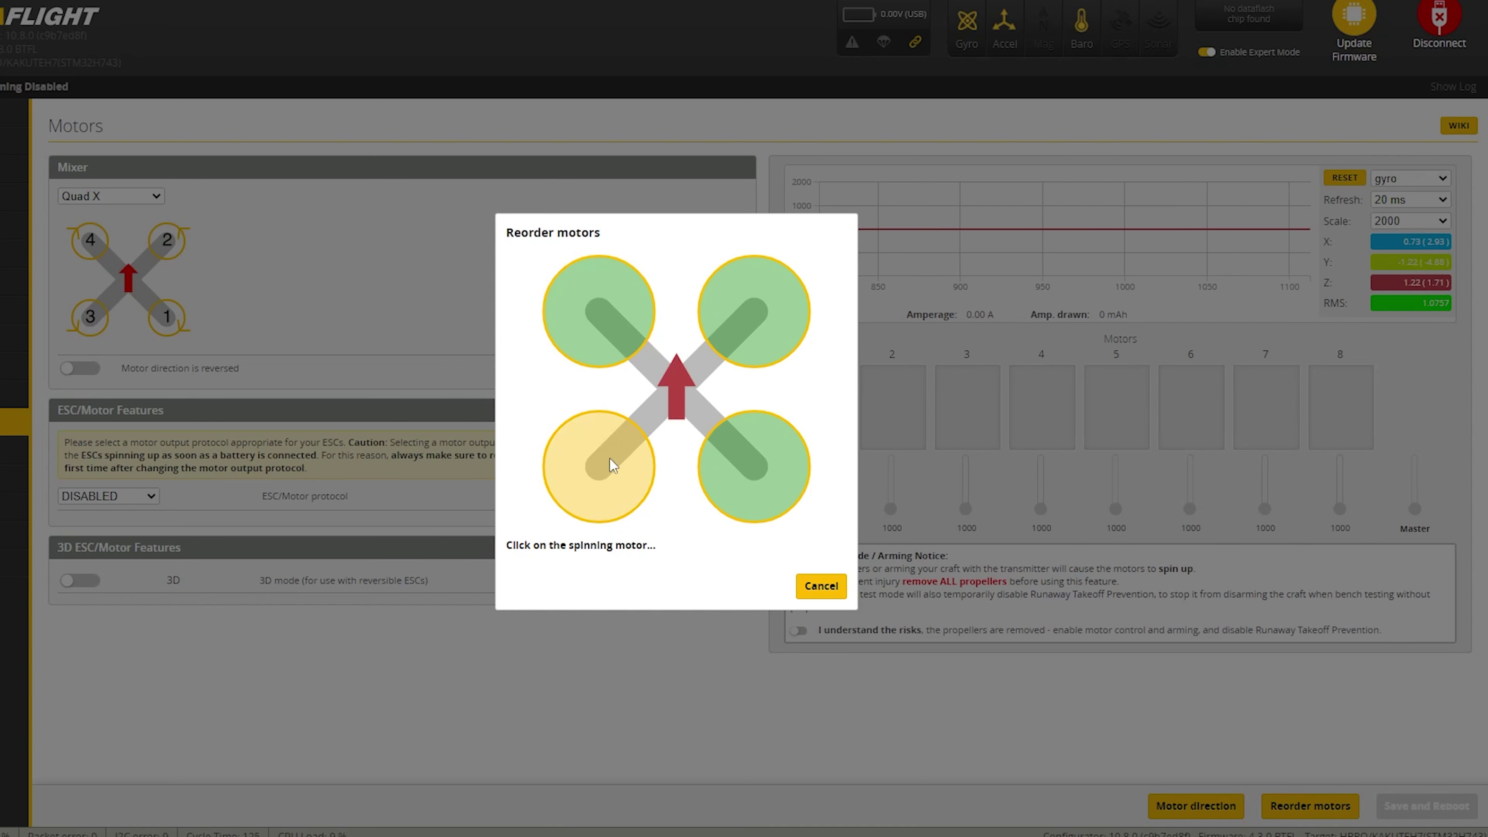
{"action": "left_click", "coordinate": [601, 463]}
{"action": "left_click", "coordinate": [583, 326]}
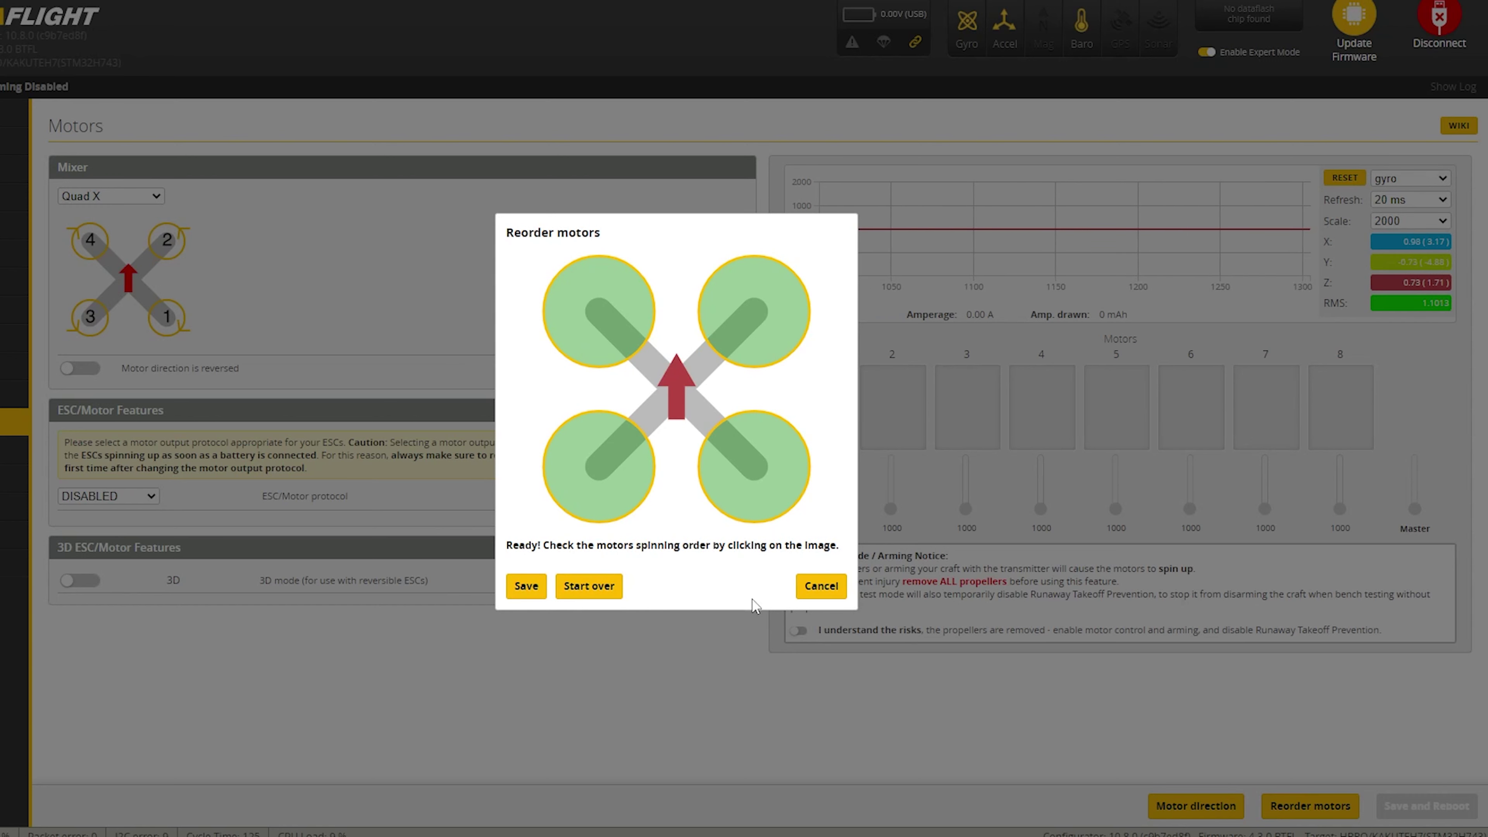
{"action": "left_click", "coordinate": [829, 589]}
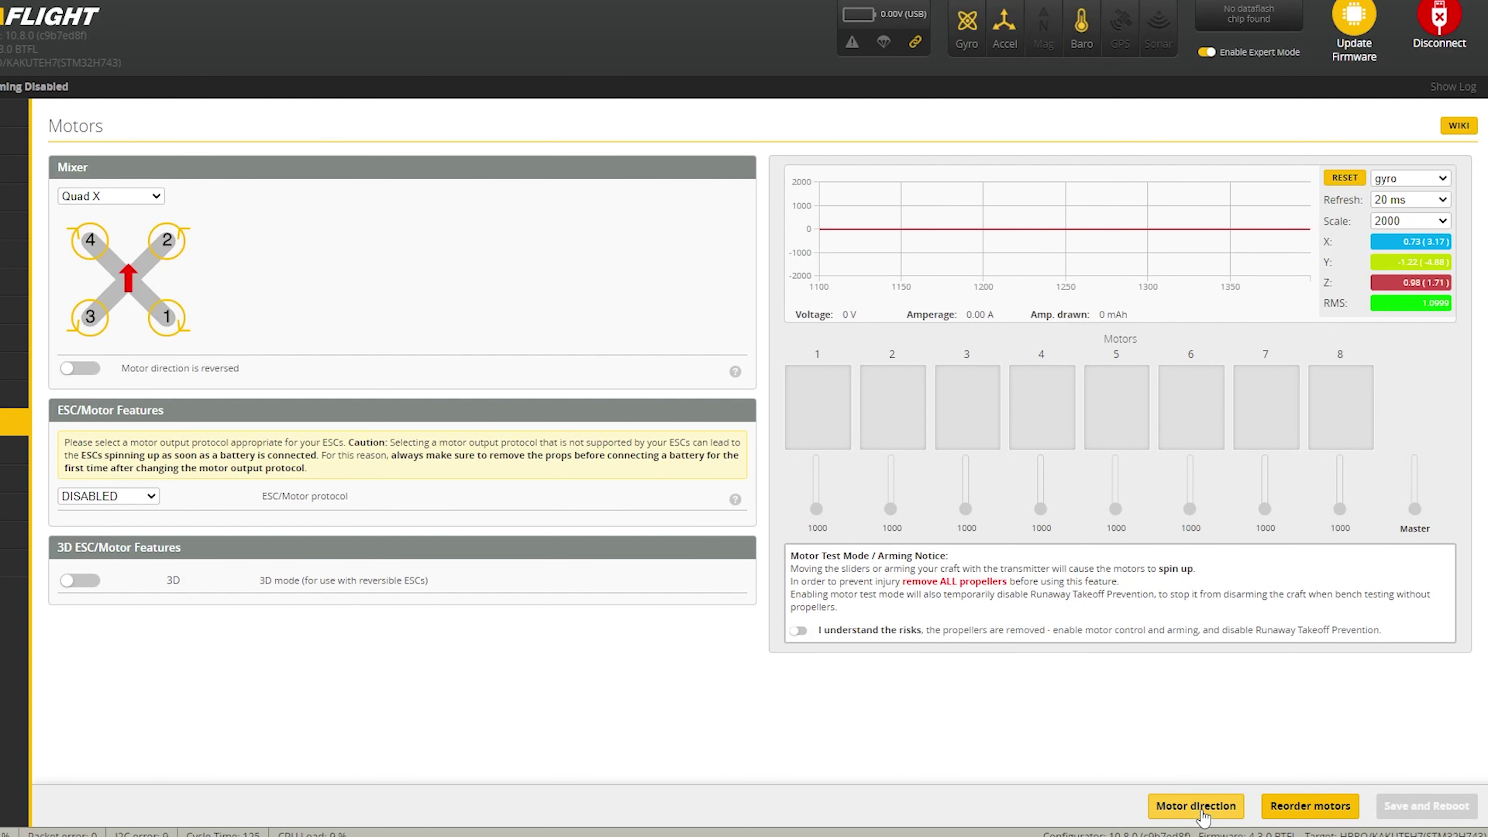